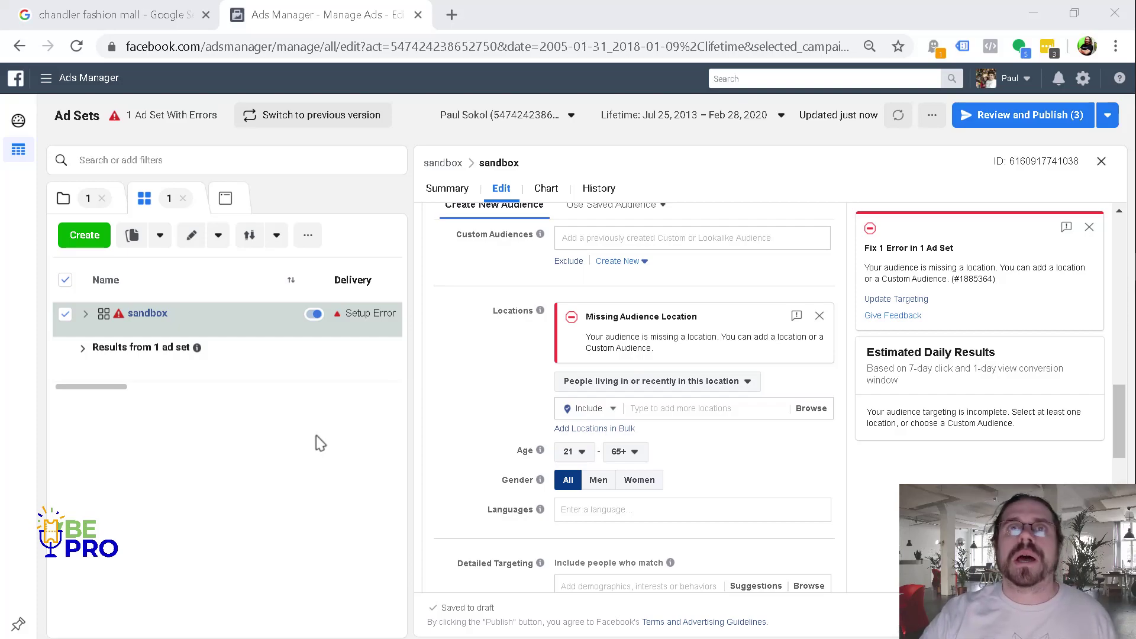
Step: Copy Chandler Fashion Center's street address from the Google results and return to Ads Manager
{"action": "left_click", "coordinate": [83, 15]}
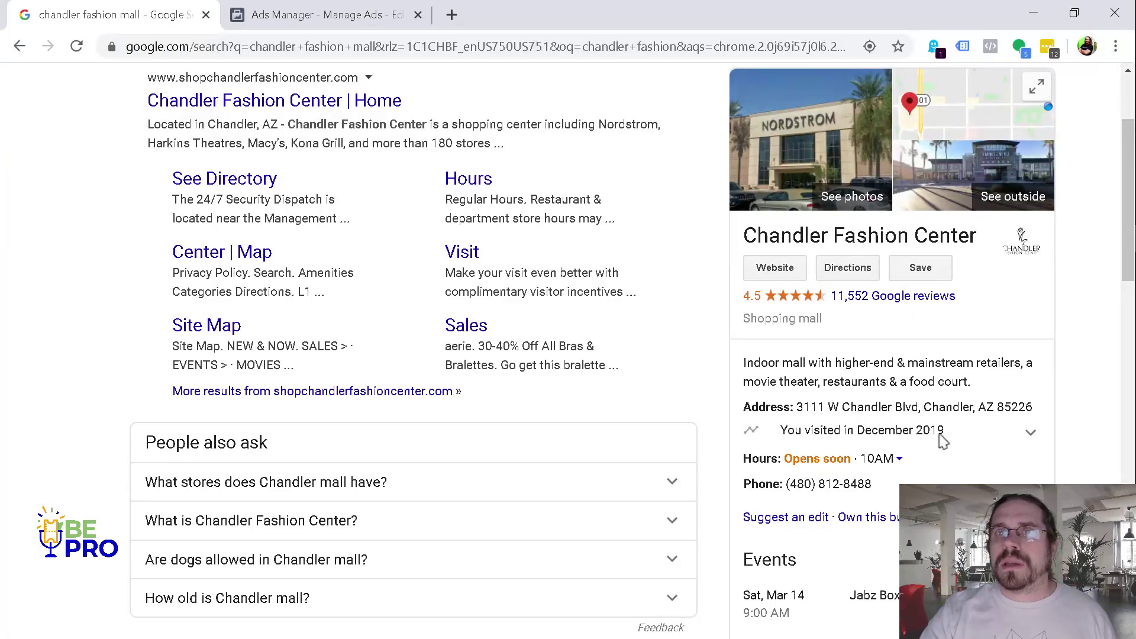
{"action": "left_click_drag", "start_coordinate": [1041, 414], "coordinate": [802, 411]}
{"action": "key", "text": "ctrl+c"}
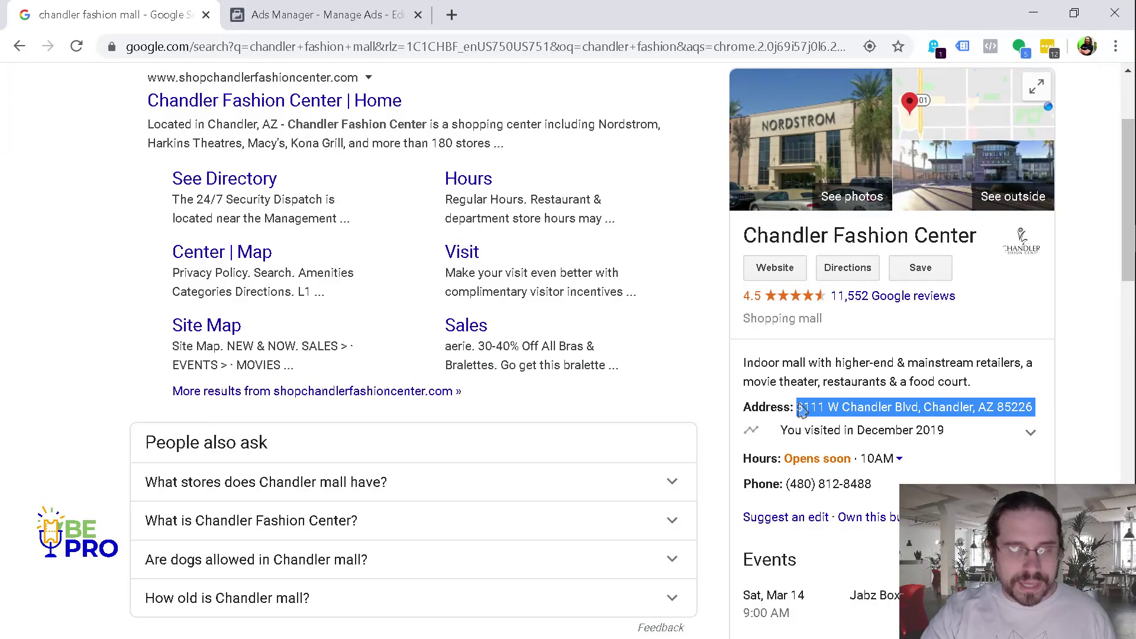
{"action": "left_click", "coordinate": [341, 30]}
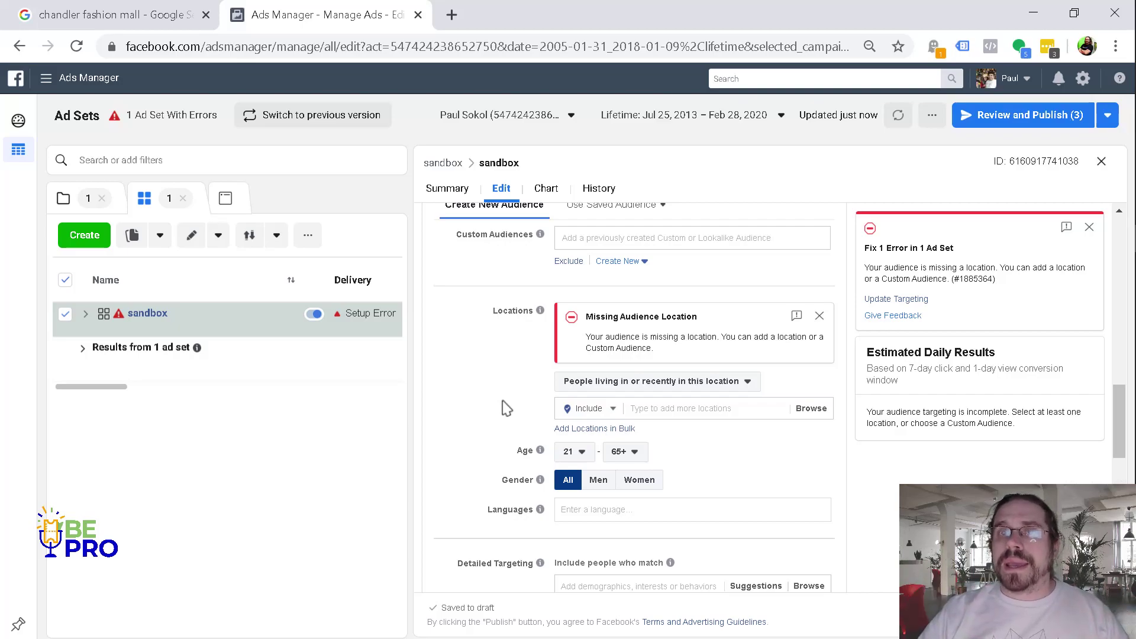
Step: Open the Locations search field with its world map for the ad set audience
{"action": "left_click", "coordinate": [682, 413]}
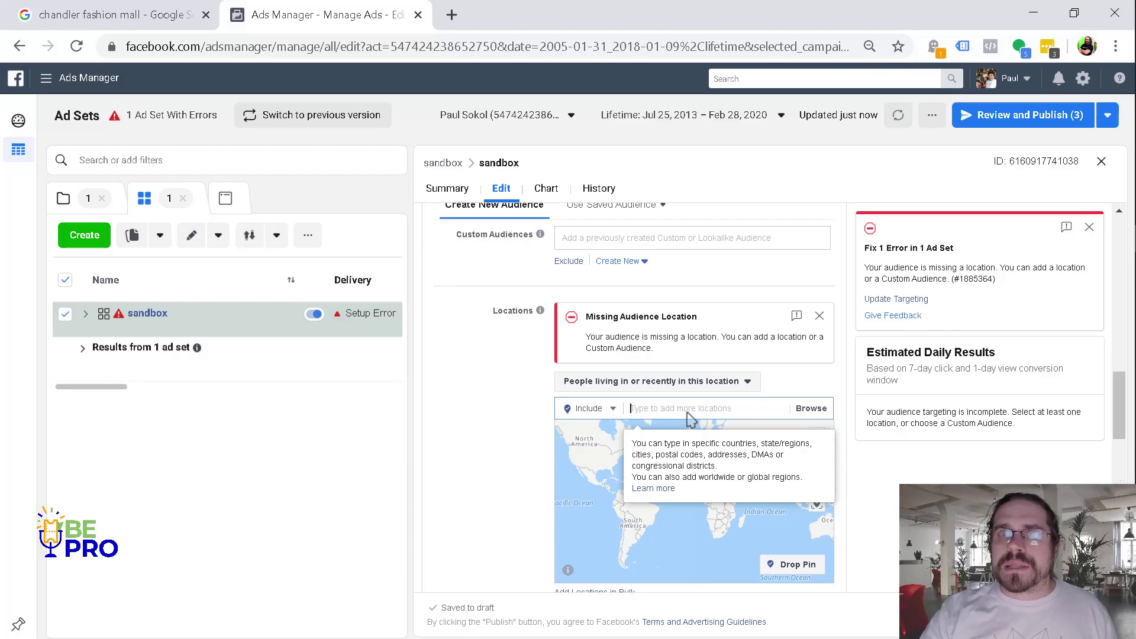
Step: Target the pasted Chandler Fashion Center address with a 1-mile radius, cutting reach to 63,000
{"action": "key", "text": "ctrl+v"}
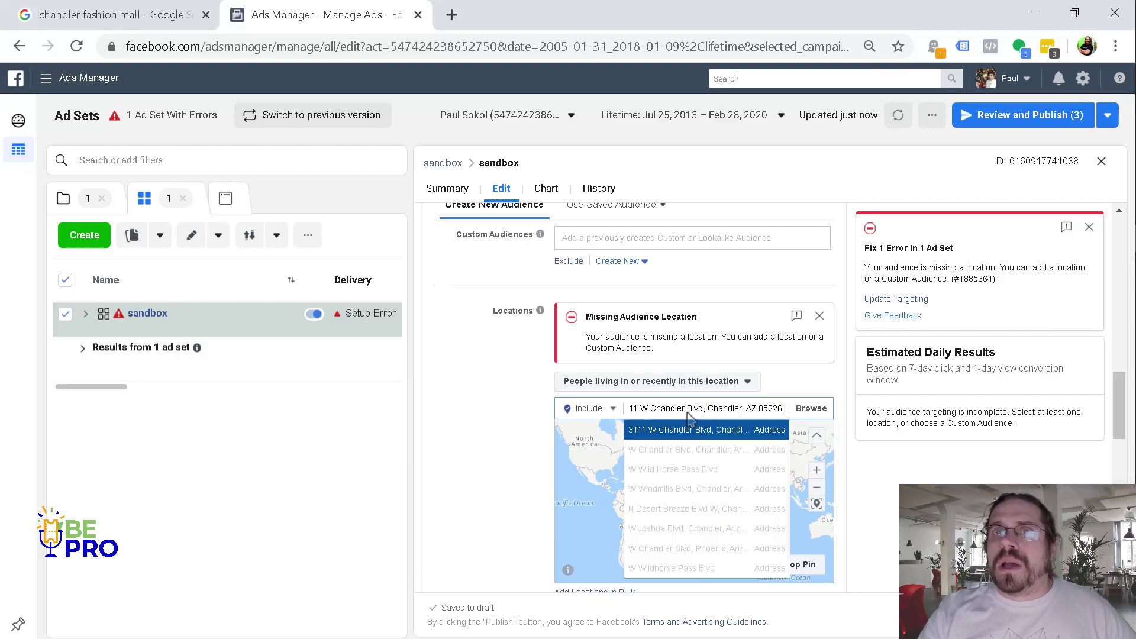
{"action": "left_click", "coordinate": [687, 430]}
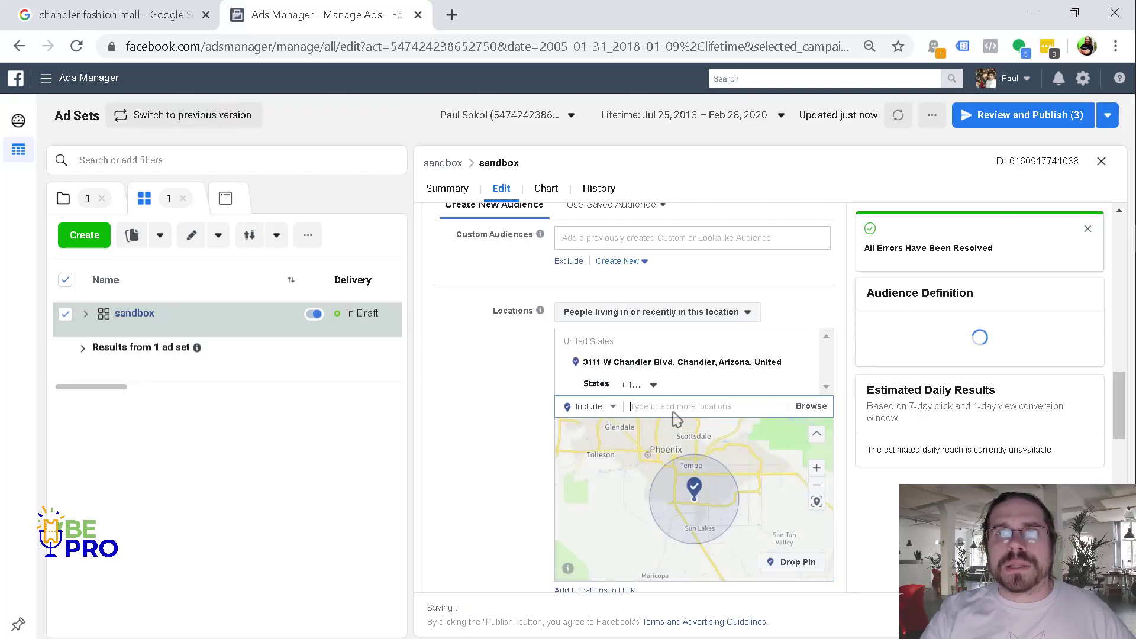
{"action": "left_click", "coordinate": [649, 385]}
{"action": "double_click", "coordinate": [697, 428]}
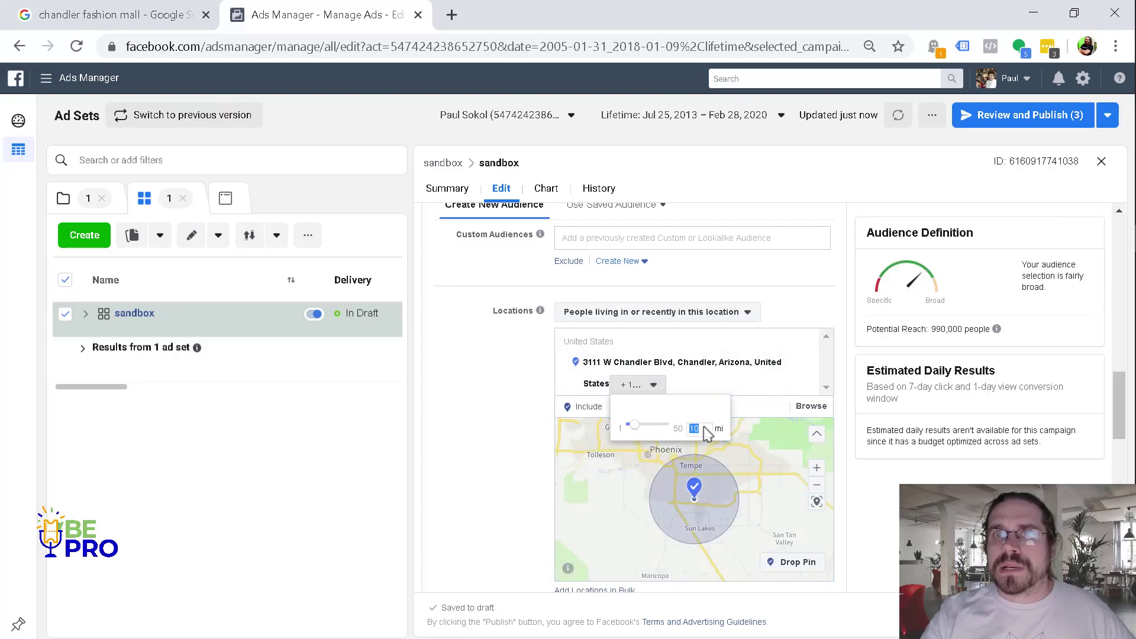
{"action": "type", "text": "1"}
{"action": "key", "text": "Return"}
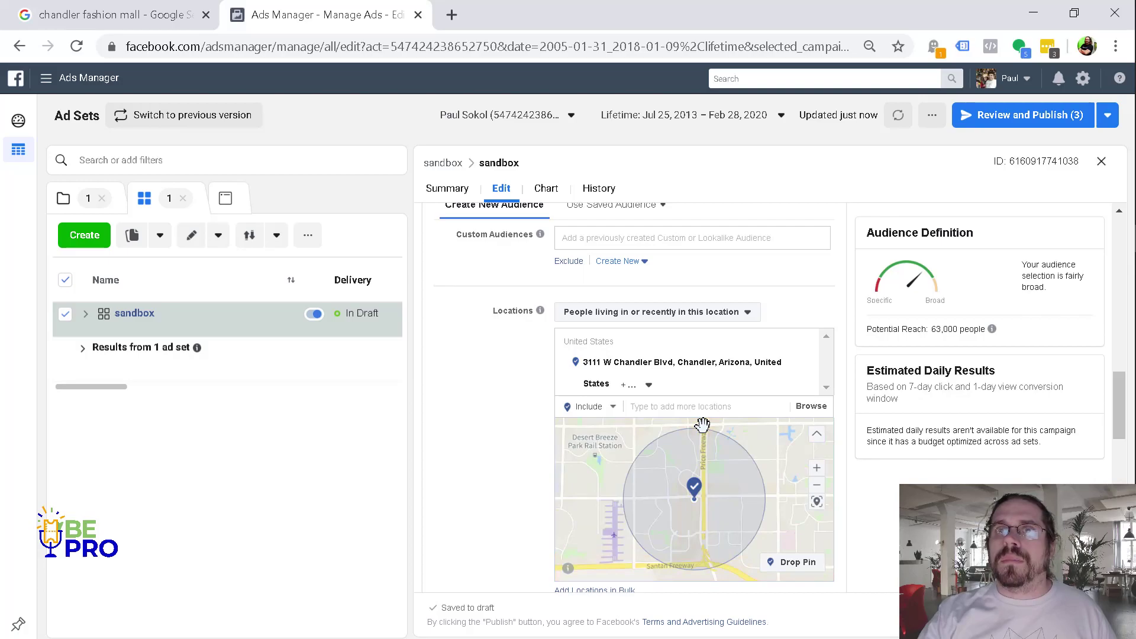
{"action": "left_click", "coordinate": [815, 470]}
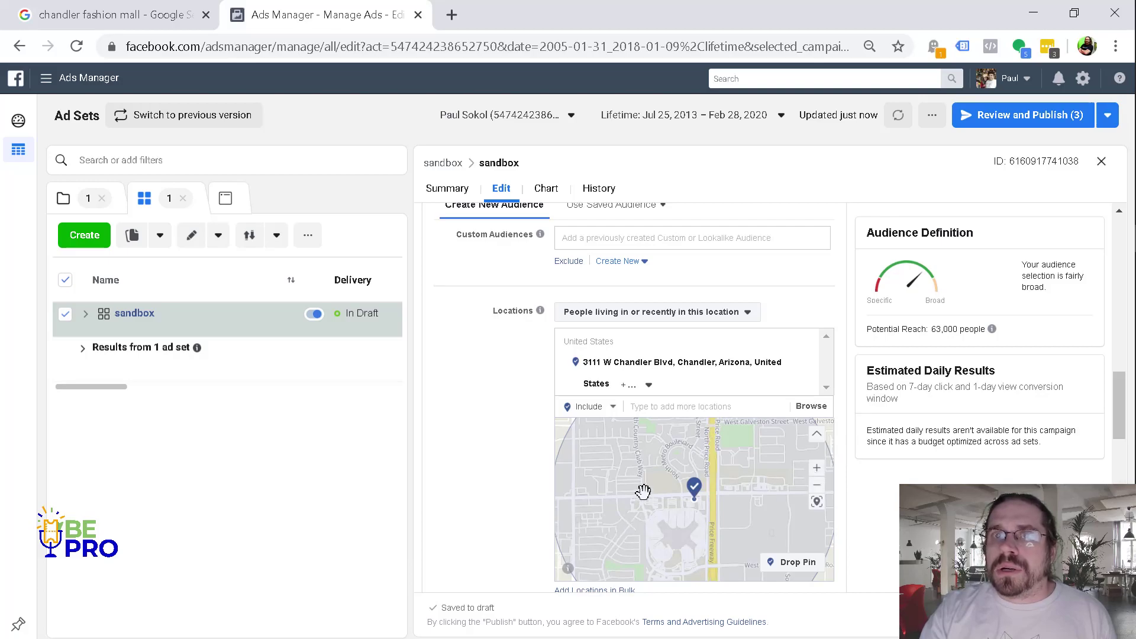
{"action": "left_click_drag", "start_coordinate": [641, 535], "coordinate": [646, 474]}
{"action": "left_click_drag", "start_coordinate": [690, 434], "coordinate": [673, 454]}
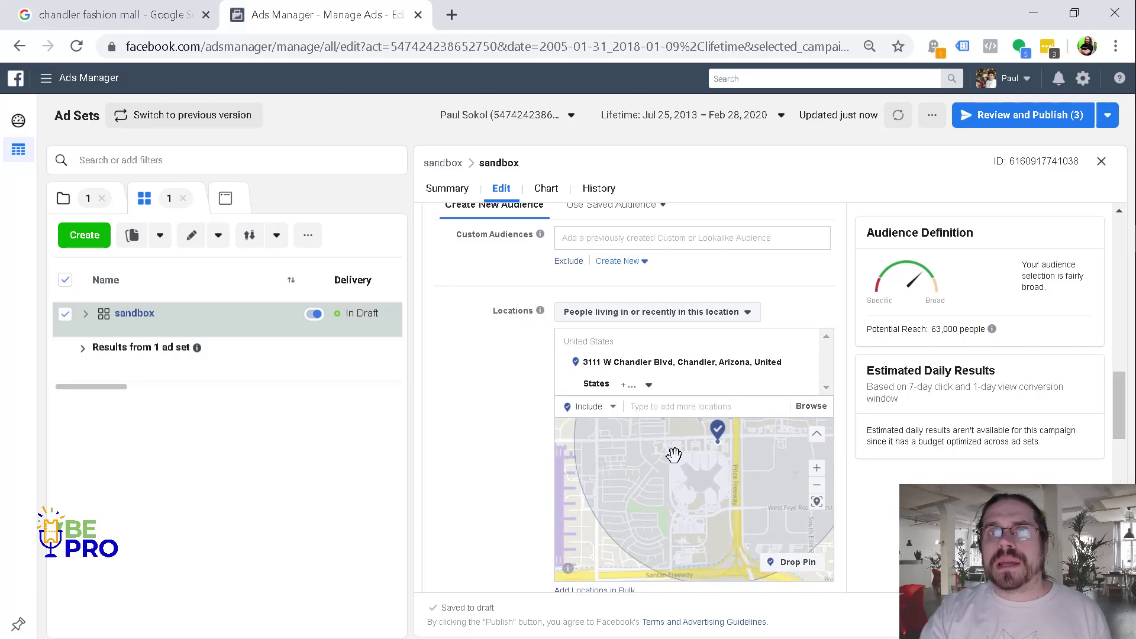
Step: Switch the location mode from Include to Exclude for newly added locations
{"action": "left_click", "coordinate": [603, 416]}
{"action": "left_click", "coordinate": [582, 445]}
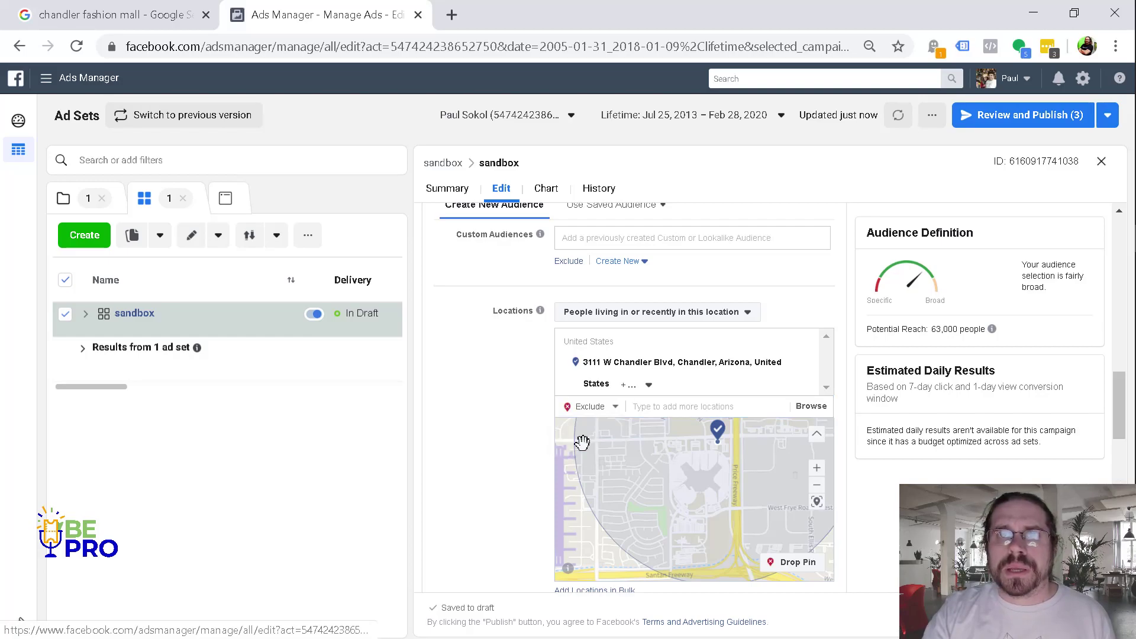
{"action": "left_click_drag", "start_coordinate": [713, 528], "coordinate": [683, 523]}
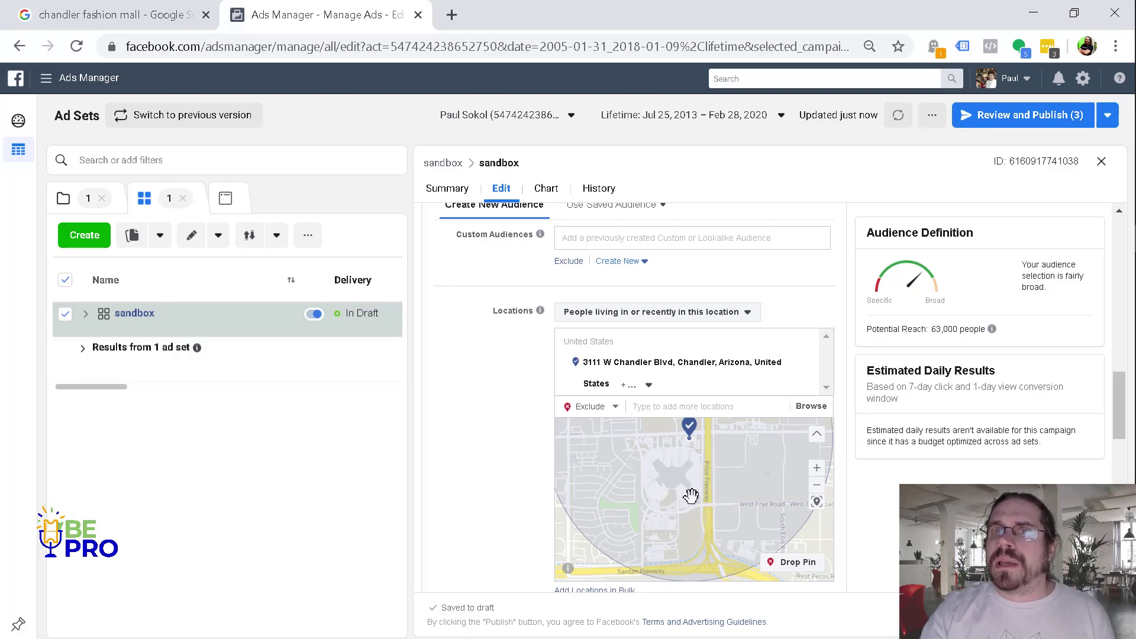
{"action": "left_click_drag", "start_coordinate": [691, 497], "coordinate": [701, 486]}
Step: Zoom and pan the map south of the mall down to Santan Freeway
{"action": "scroll", "coordinate": [701, 486], "scroll_direction": "up", "scroll_amount": 1}
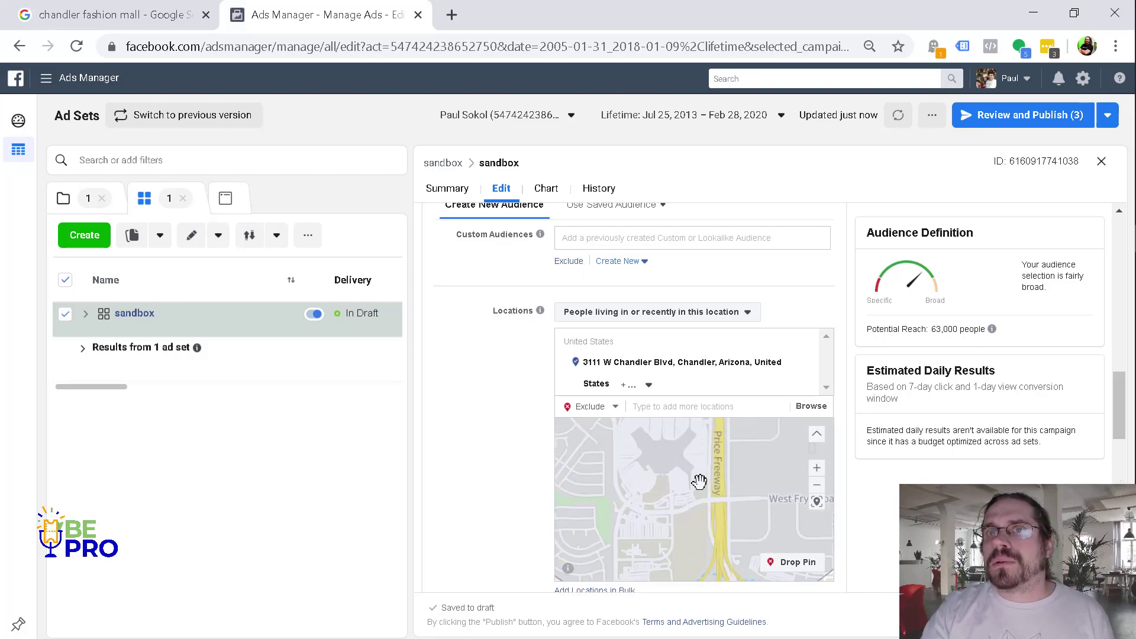
{"action": "left_click_drag", "start_coordinate": [710, 520], "coordinate": [713, 551]}
{"action": "left_click_drag", "start_coordinate": [705, 495], "coordinate": [710, 548]}
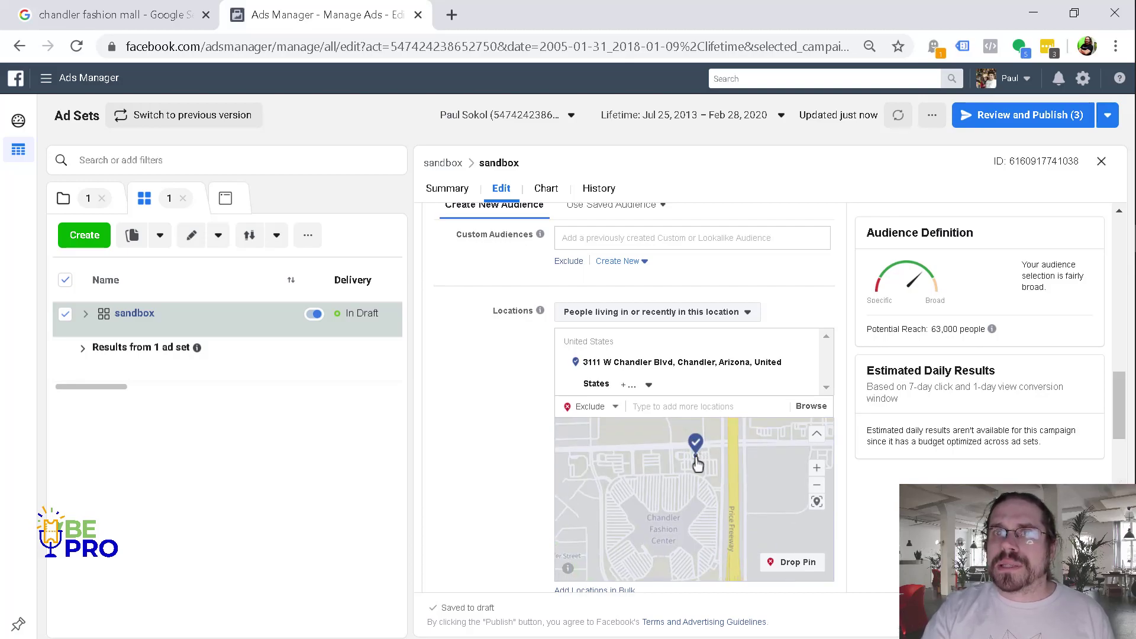
{"action": "left_click_drag", "start_coordinate": [694, 503], "coordinate": [704, 469]}
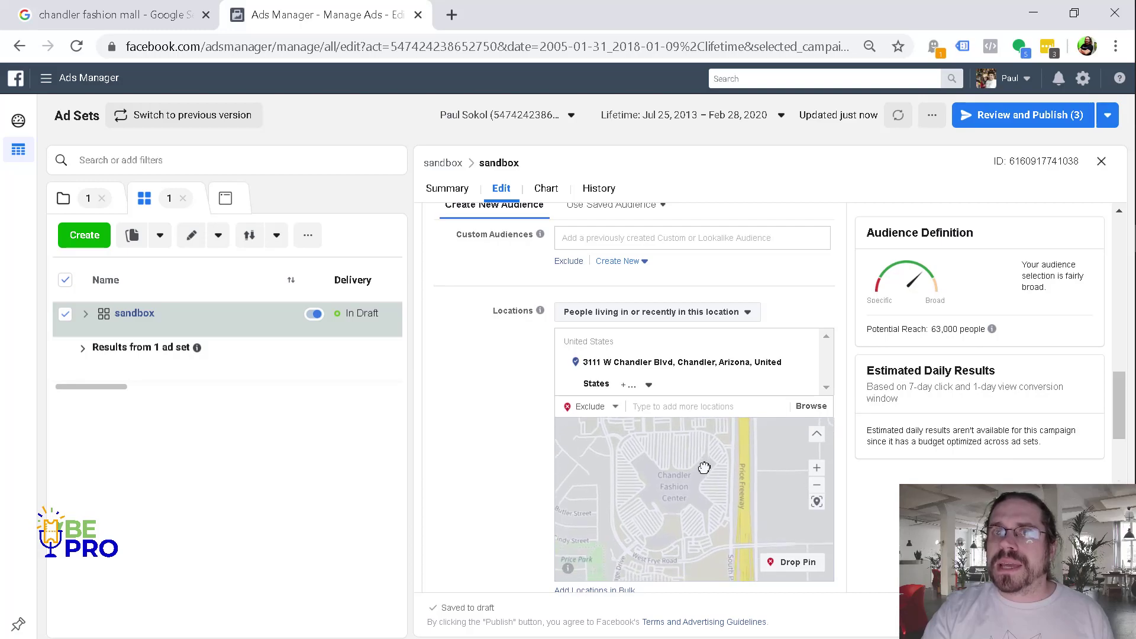
{"action": "scroll", "coordinate": [699, 431], "scroll_direction": "up", "scroll_amount": 1}
{"action": "scroll", "coordinate": [698, 471], "scroll_direction": "down", "scroll_amount": 2}
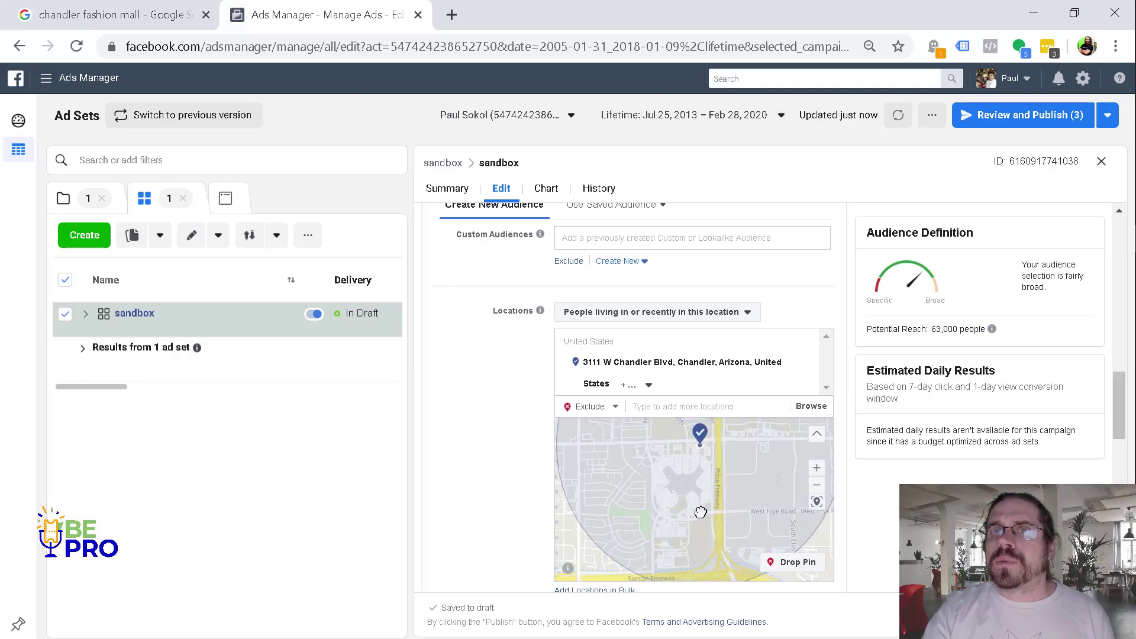
{"action": "scroll", "coordinate": [700, 512], "scroll_direction": "up", "scroll_amount": 2}
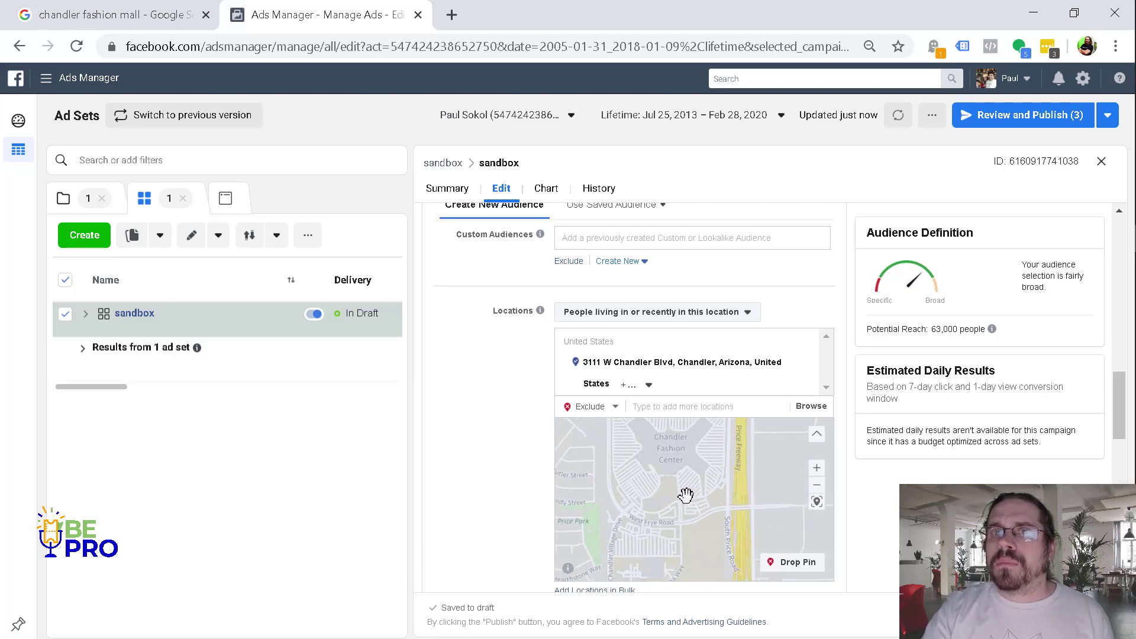
{"action": "scroll", "coordinate": [687, 467], "scroll_direction": "down", "scroll_amount": 2}
{"action": "scroll", "coordinate": [687, 471], "scroll_direction": "up", "scroll_amount": 2}
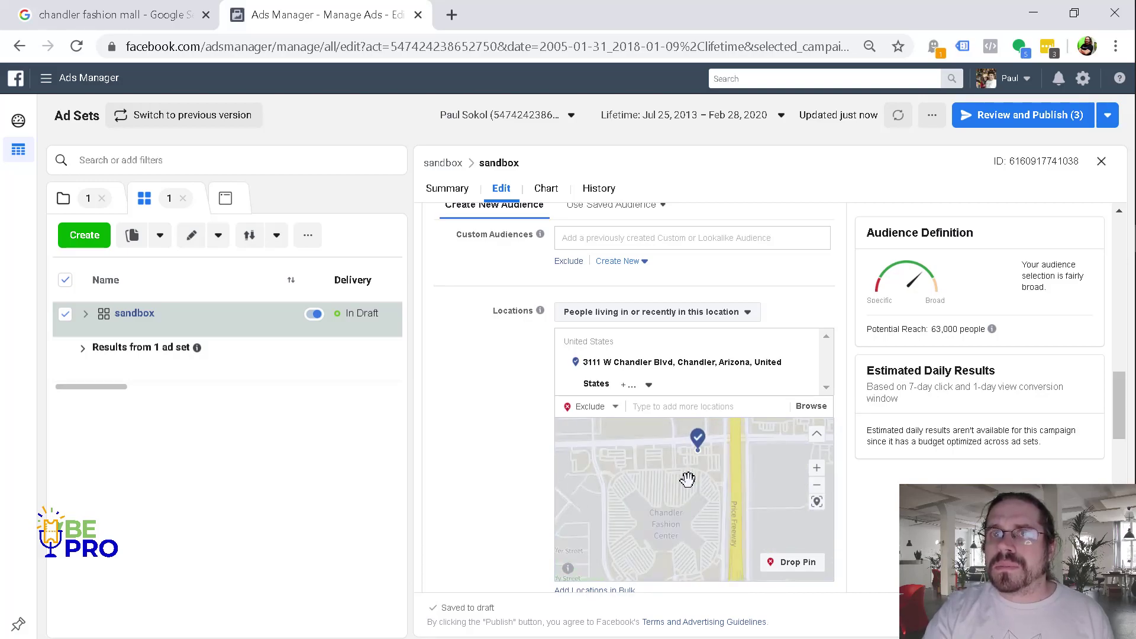
{"action": "scroll", "coordinate": [701, 562], "scroll_direction": "up", "scroll_amount": 2}
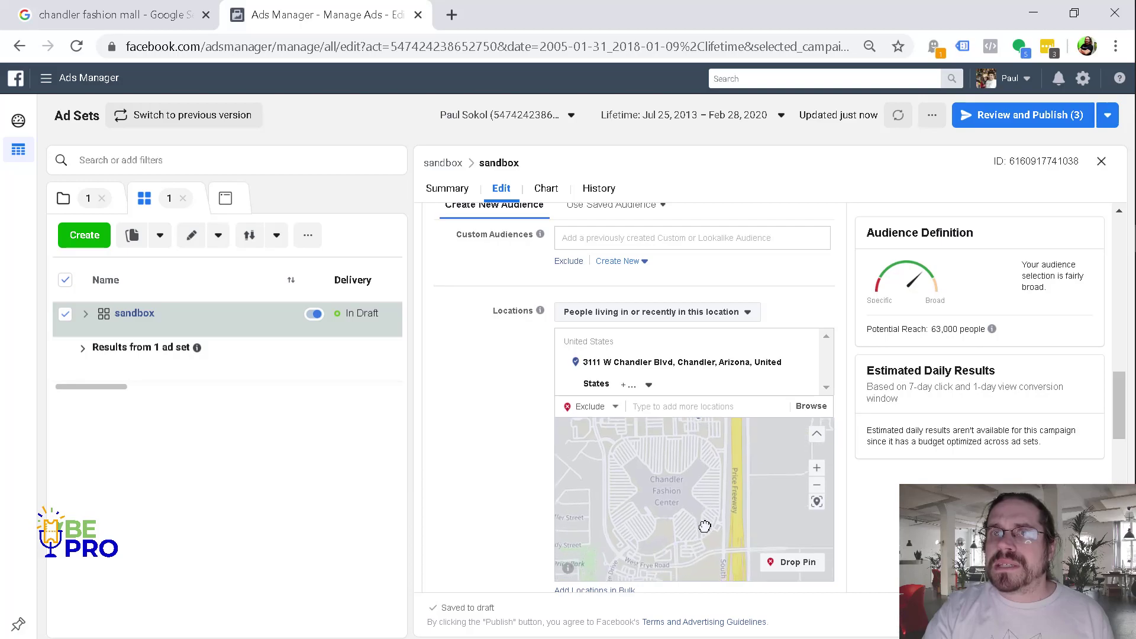
{"action": "scroll", "coordinate": [695, 512], "scroll_direction": "down", "scroll_amount": 2}
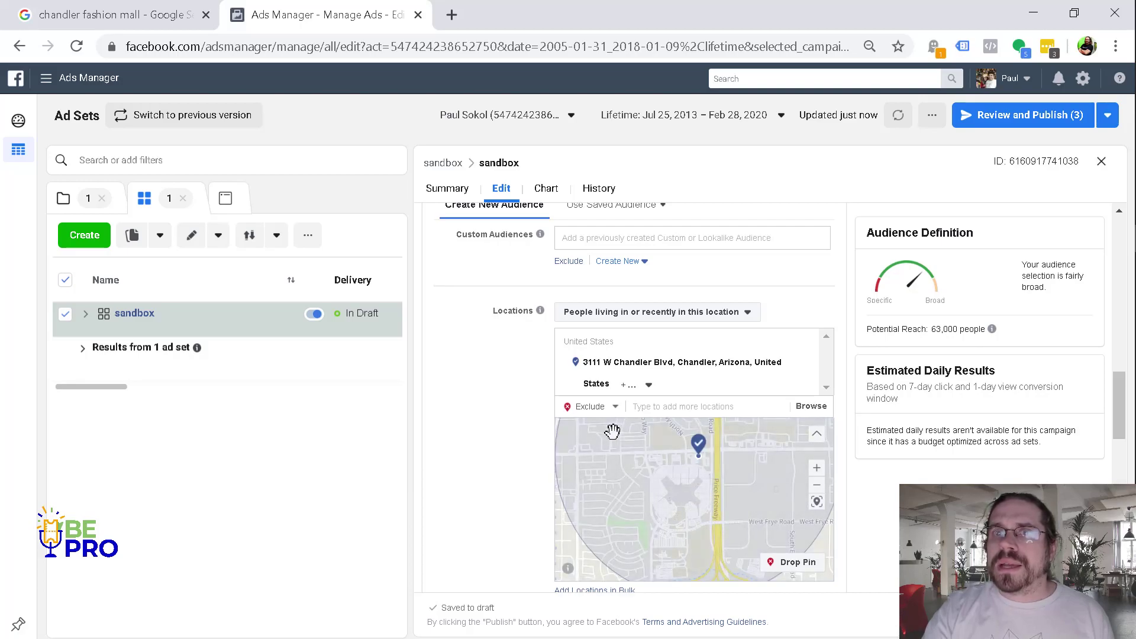
{"action": "scroll", "coordinate": [691, 481], "scroll_direction": "up", "scroll_amount": 2}
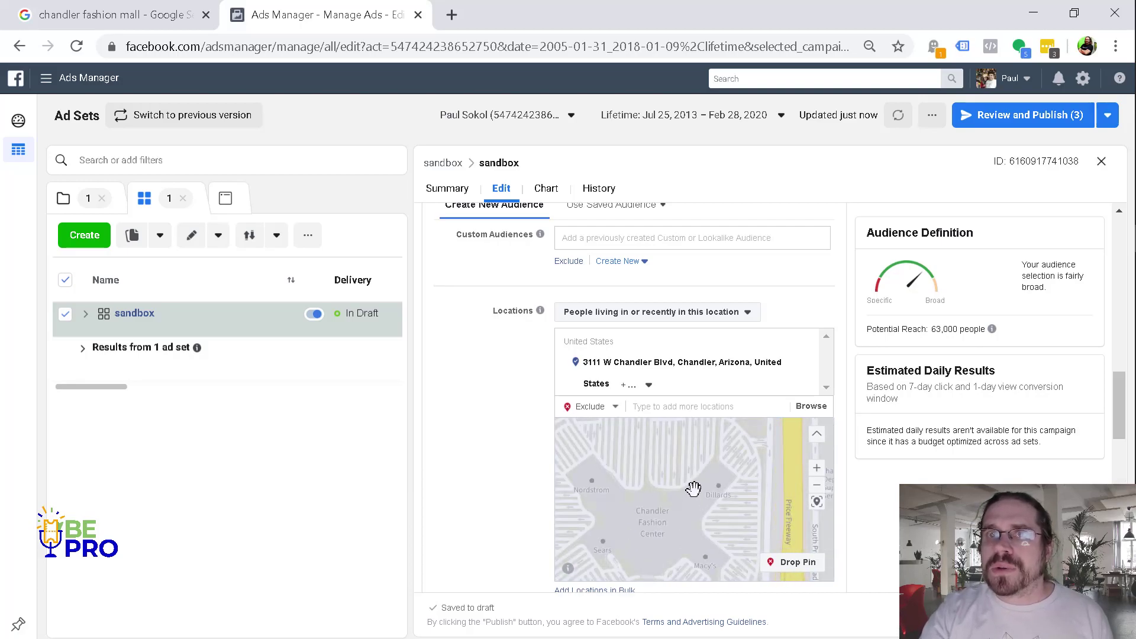
{"action": "left_click", "coordinate": [816, 486]}
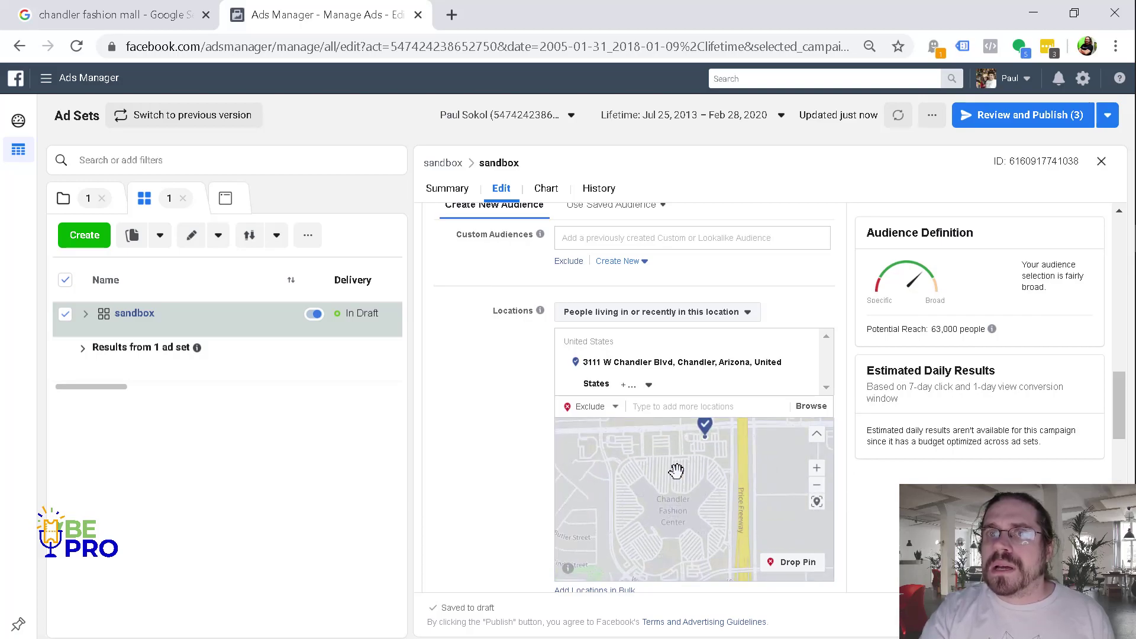
{"action": "left_click_drag", "start_coordinate": [668, 539], "coordinate": [677, 388]}
{"action": "left_click_drag", "start_coordinate": [677, 523], "coordinate": [679, 393]}
{"action": "left_click_drag", "start_coordinate": [692, 528], "coordinate": [847, 480]}
{"action": "left_click_drag", "start_coordinate": [756, 536], "coordinate": [636, 542]}
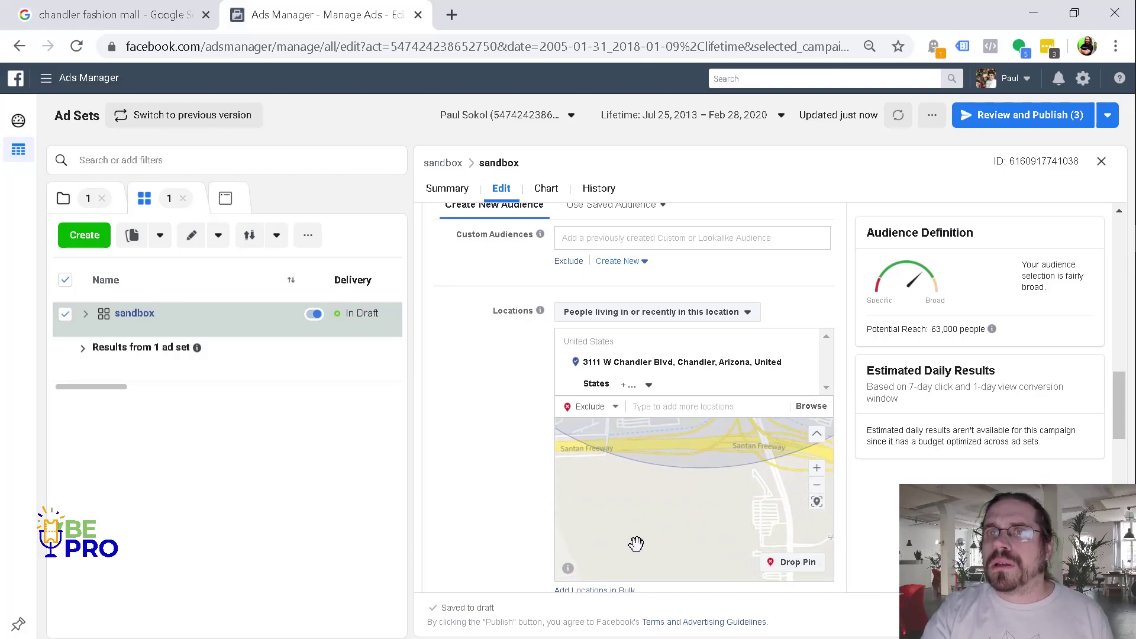
Step: Drop an exclude pin south of the mall at 33.2877, -111.8968, bringing reach to 58,000
{"action": "left_click", "coordinate": [793, 562]}
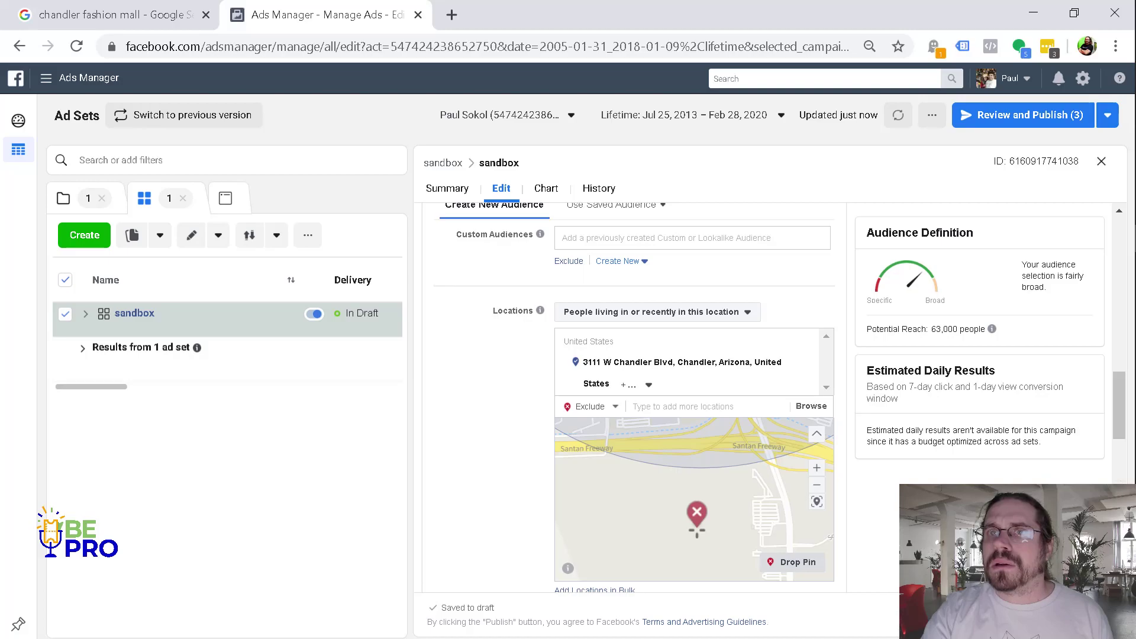
{"action": "left_click", "coordinate": [696, 526]}
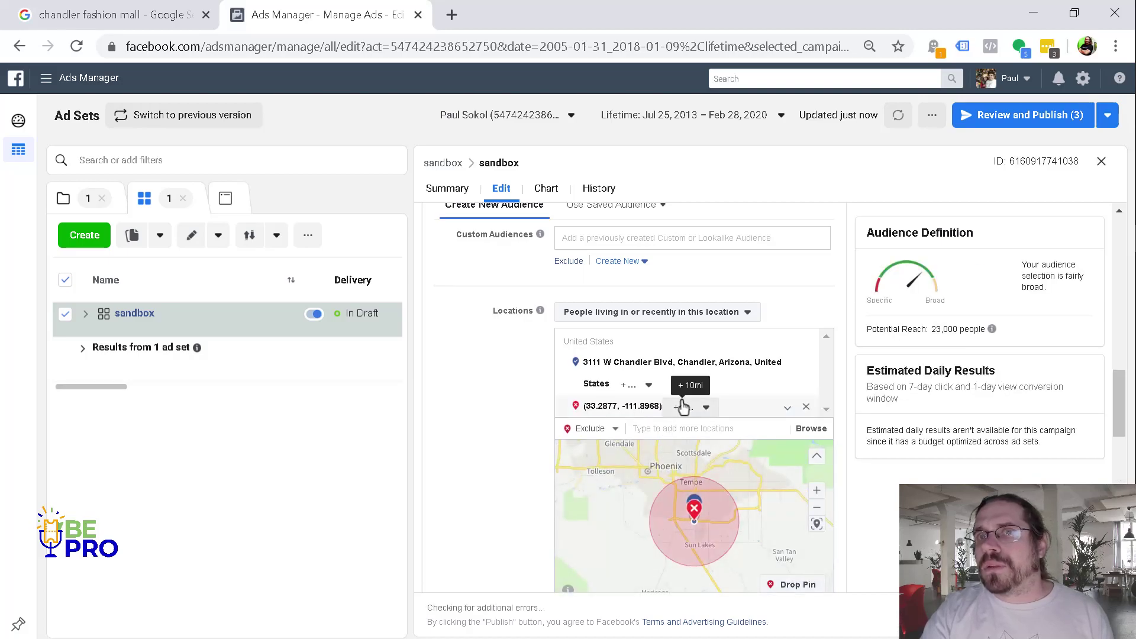
{"action": "left_click", "coordinate": [688, 407]}
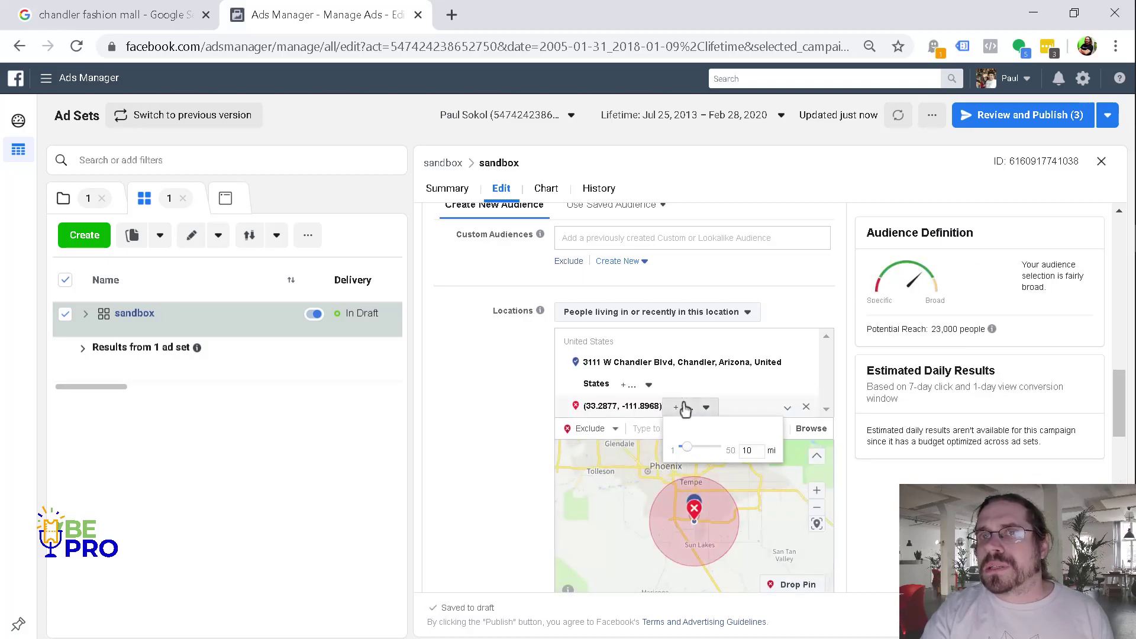
{"action": "left_click", "coordinate": [753, 451]}
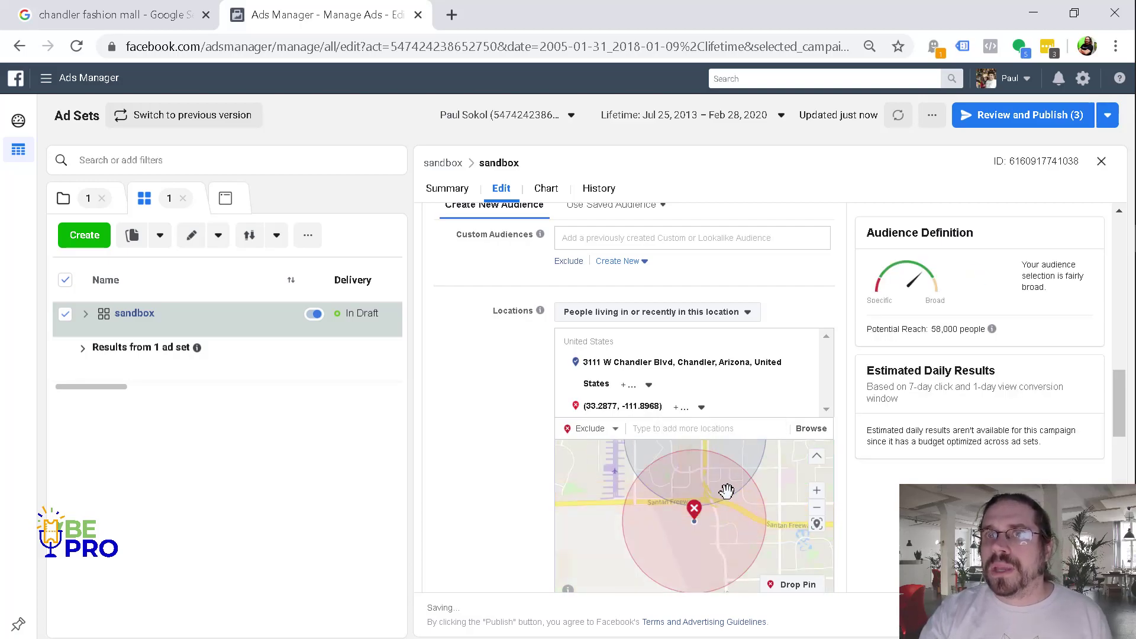
{"action": "left_click", "coordinate": [816, 492]}
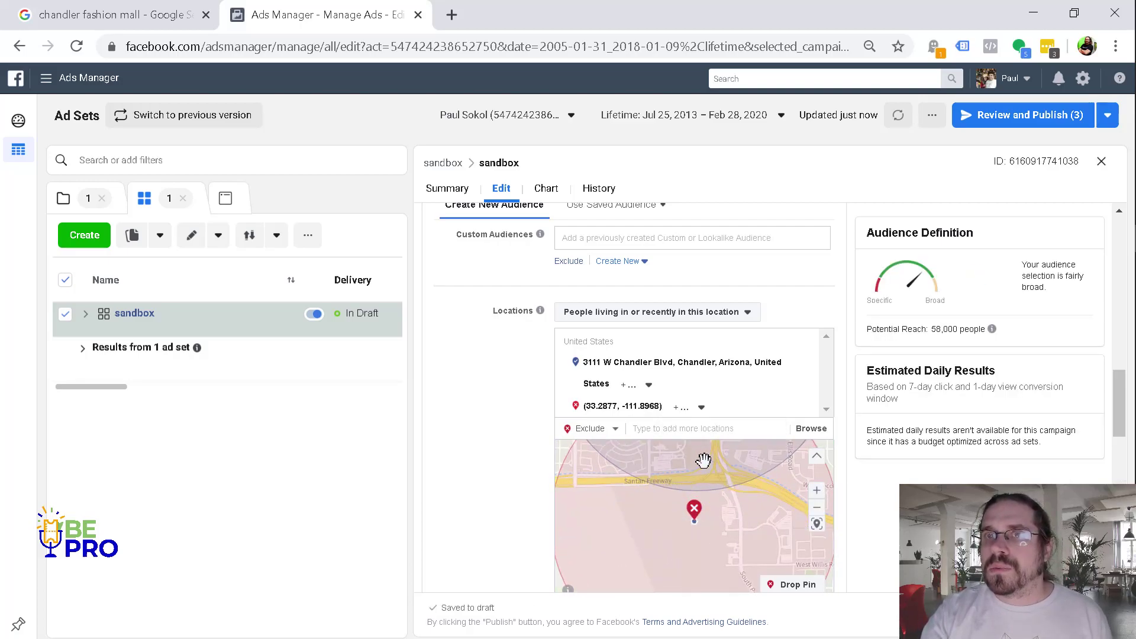
{"action": "scroll", "coordinate": [702, 459], "scroll_direction": "down", "scroll_amount": 2}
{"action": "left_click_drag", "start_coordinate": [680, 489], "coordinate": [682, 549]}
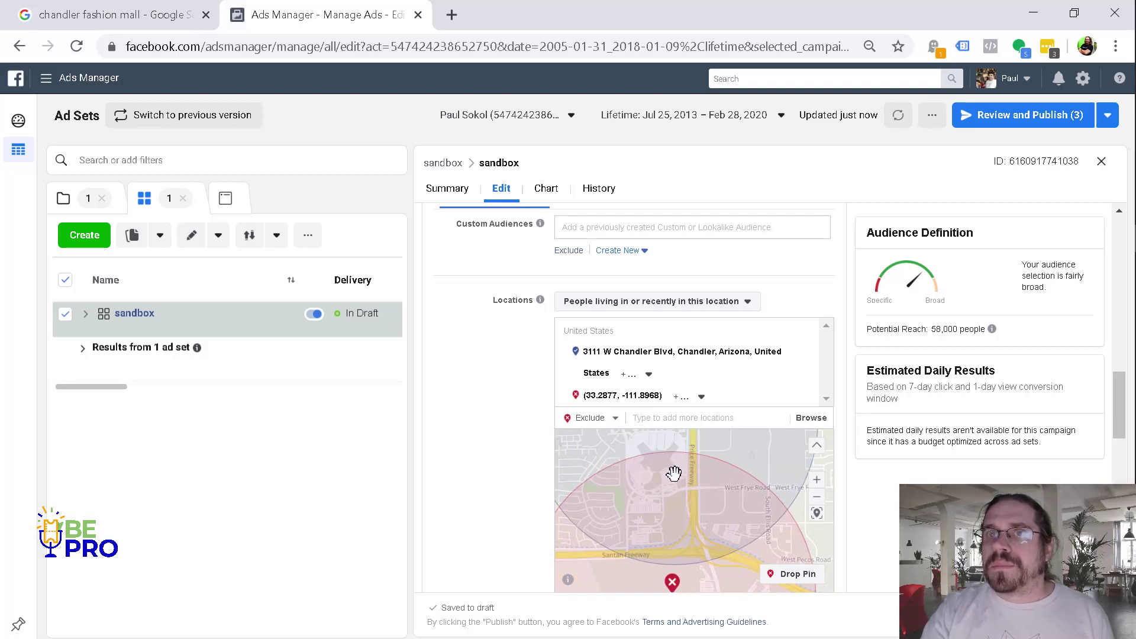
{"action": "left_click_drag", "start_coordinate": [674, 471], "coordinate": [692, 456]}
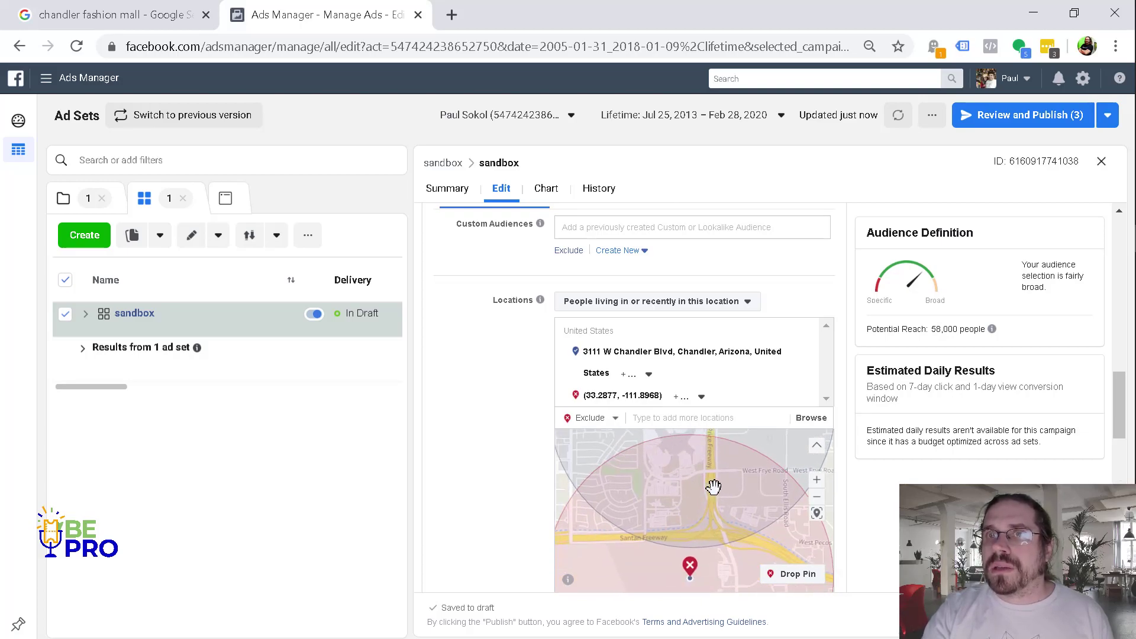
{"action": "left_click_drag", "start_coordinate": [687, 504], "coordinate": [694, 451]}
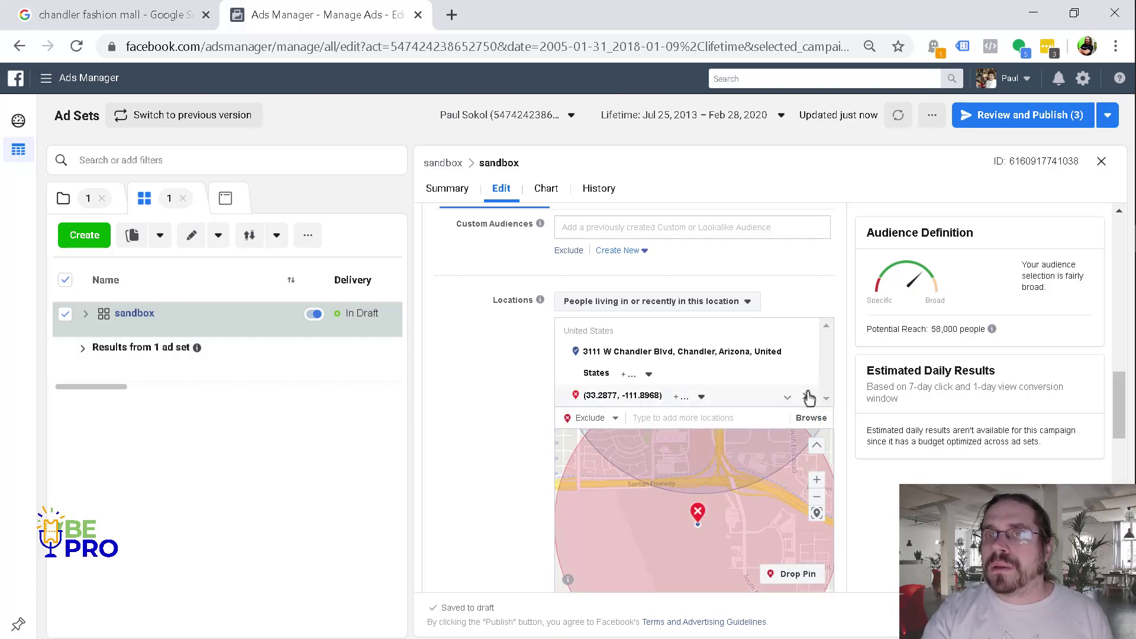
Step: Replace the 33.2877 pin with a 1-mile exclude pin at 33.2836, -111.8953 south of the mall
{"action": "left_click", "coordinate": [807, 396]}
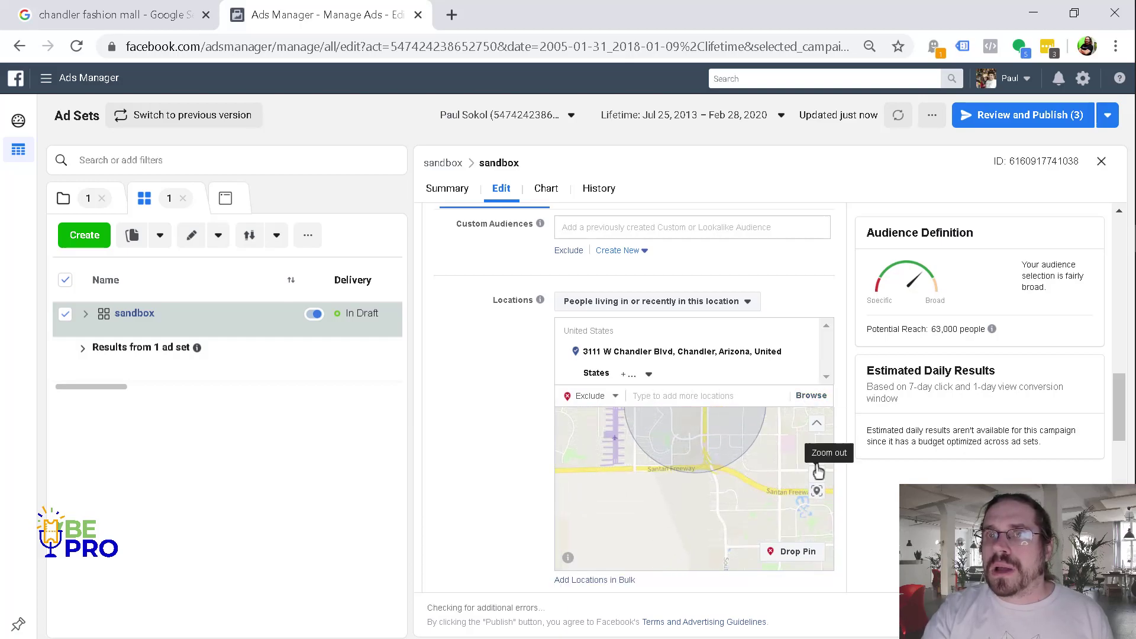
{"action": "left_click", "coordinate": [794, 551]}
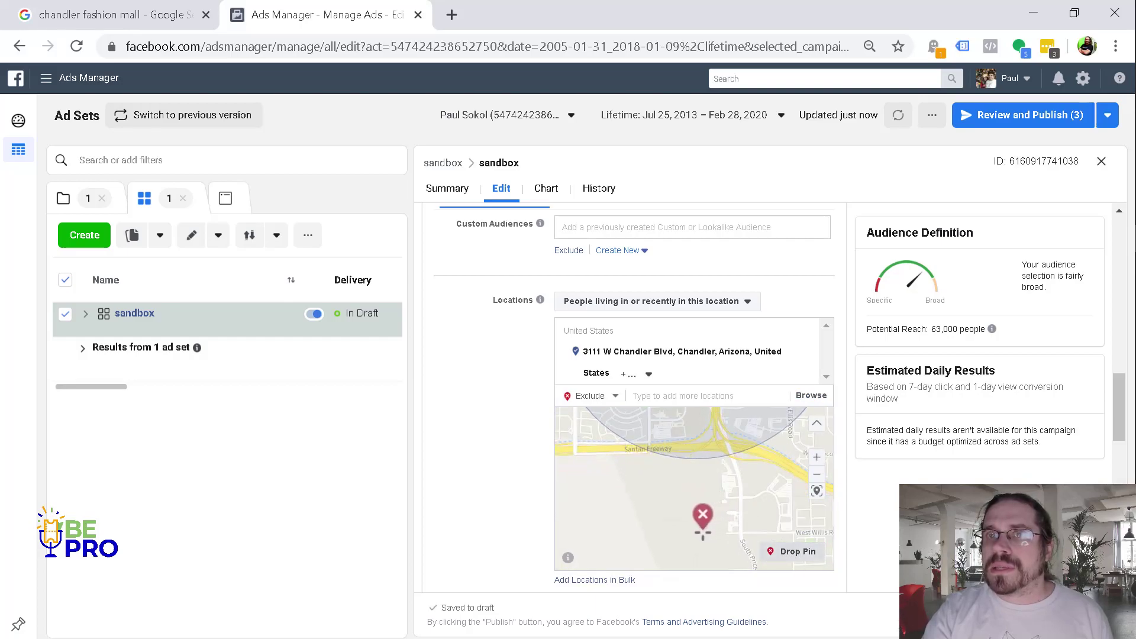
{"action": "left_click", "coordinate": [703, 529]}
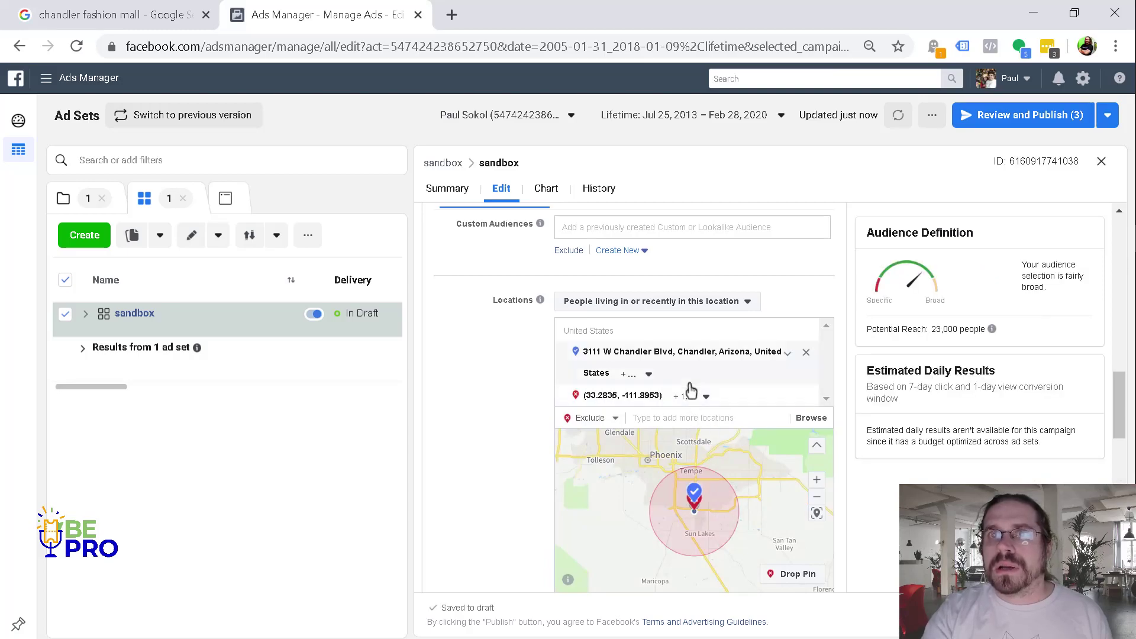
{"action": "left_click", "coordinate": [686, 396]}
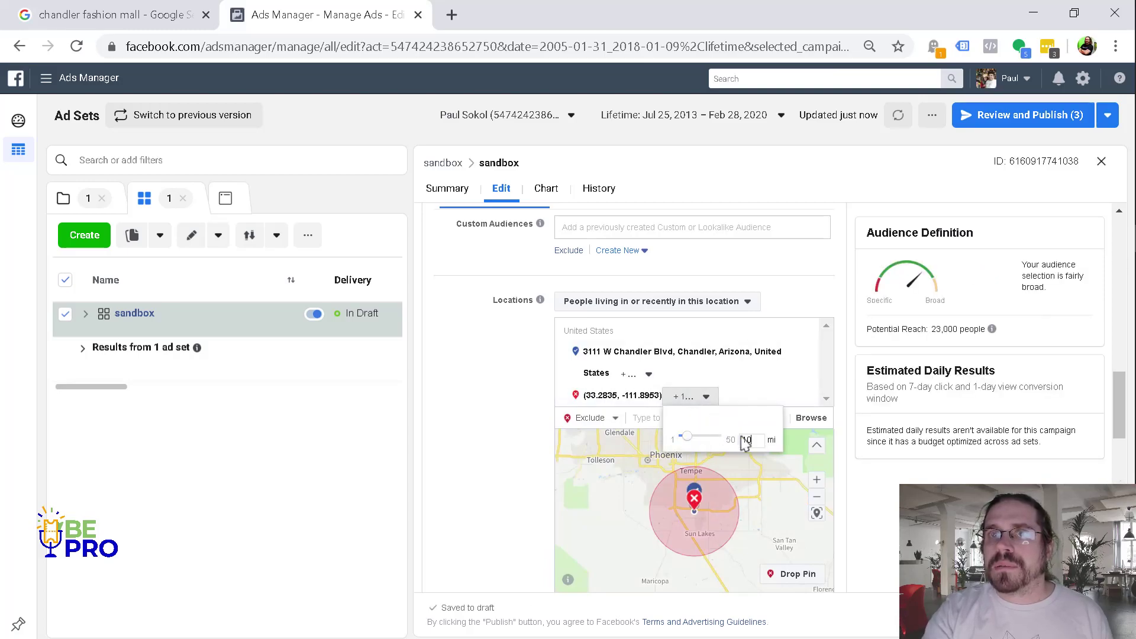
{"action": "type", "text": "1"}
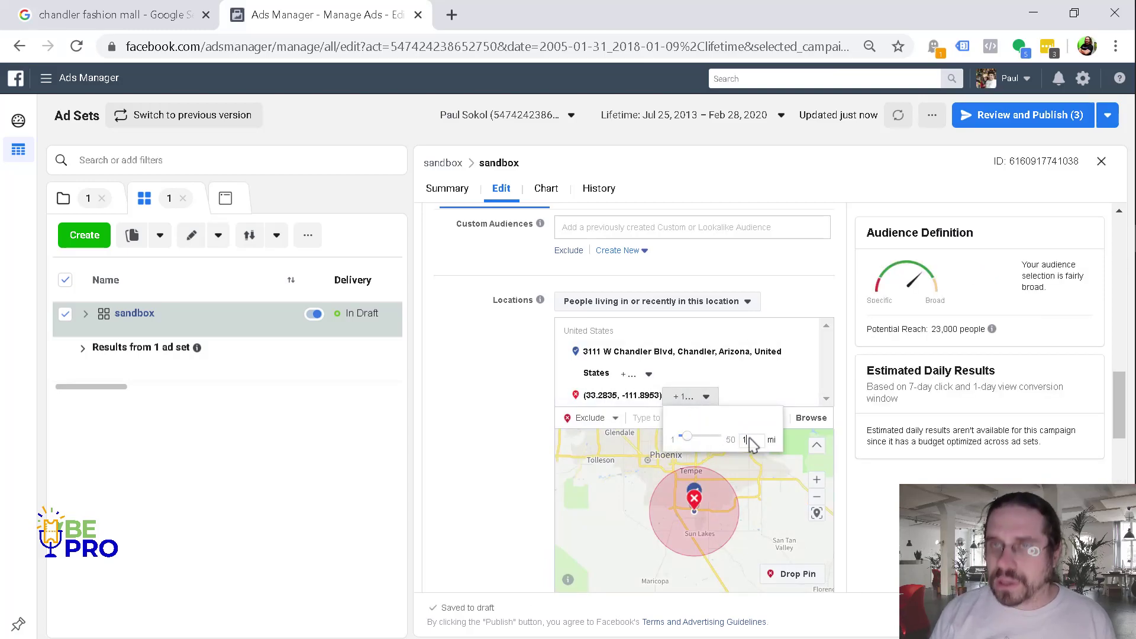
{"action": "key", "text": "Return"}
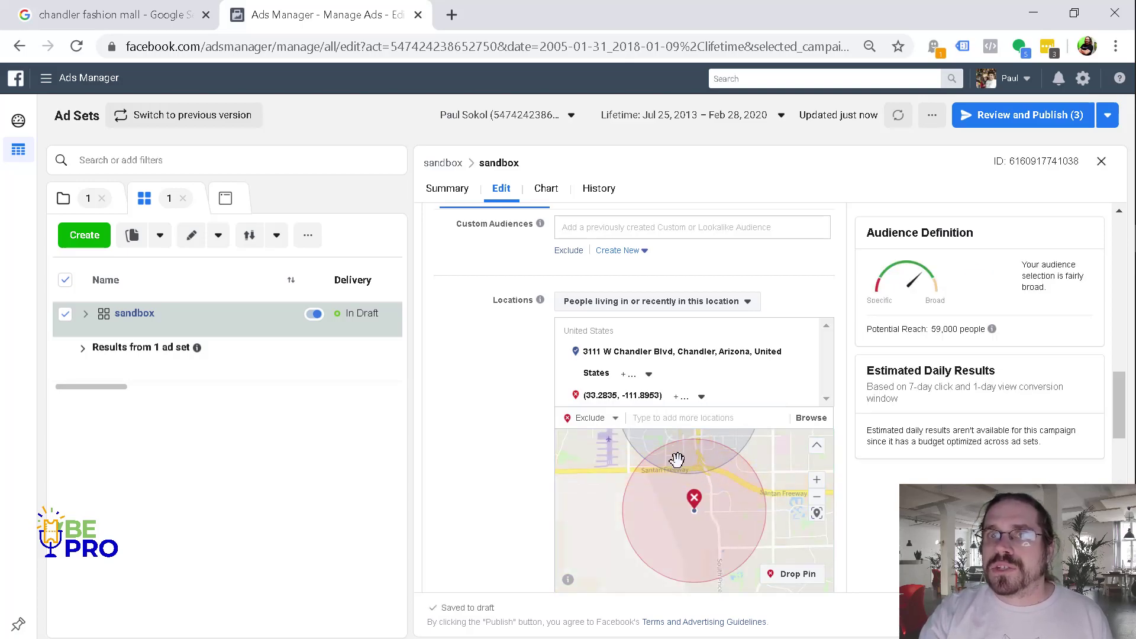
Step: Zoom and pan the map from the new exclusion circle to the streets west of the mall
{"action": "left_click_drag", "start_coordinate": [674, 460], "coordinate": [662, 543]}
{"action": "scroll", "coordinate": [665, 500], "scroll_direction": "up", "scroll_amount": 3}
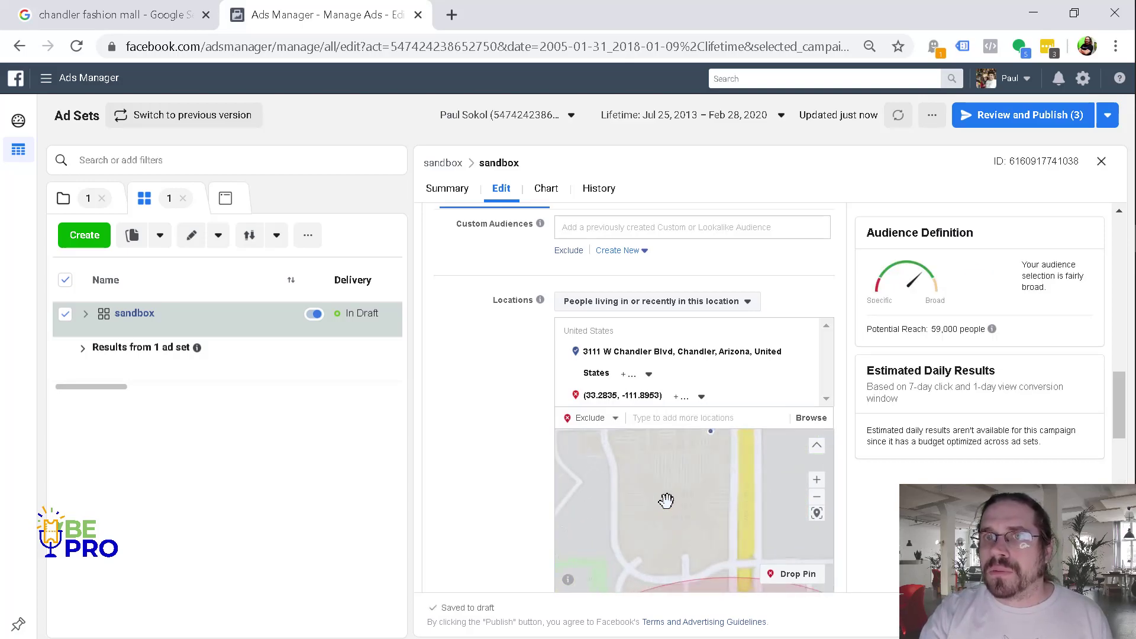
{"action": "left_click_drag", "start_coordinate": [695, 501], "coordinate": [712, 441]}
{"action": "scroll", "coordinate": [712, 477], "scroll_direction": "up", "scroll_amount": 2}
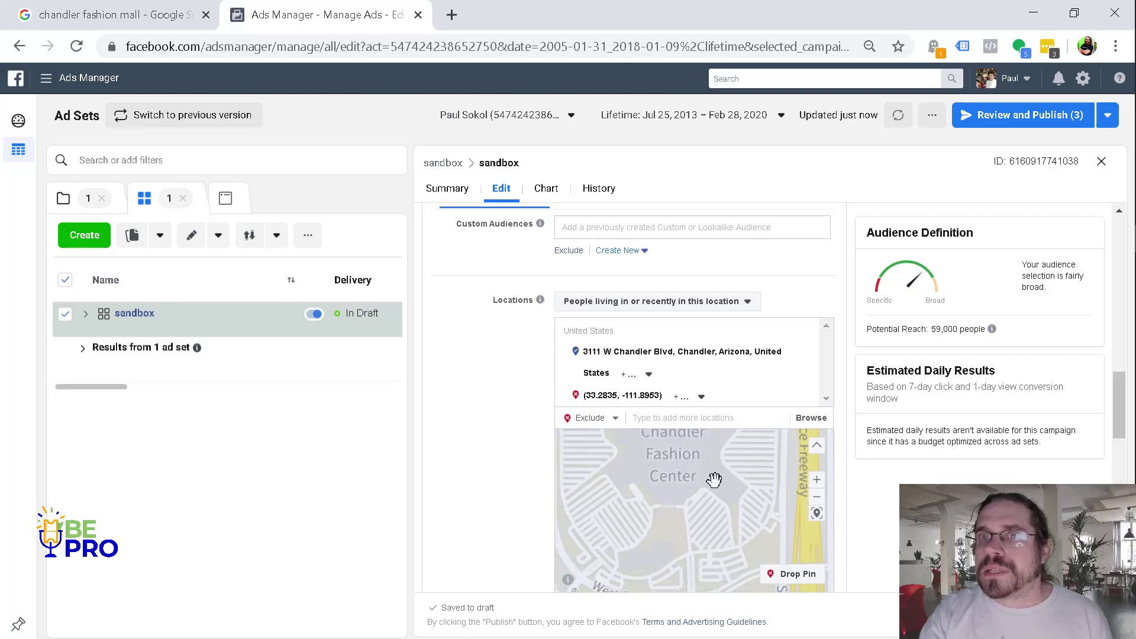
{"action": "left_click", "coordinate": [817, 497]}
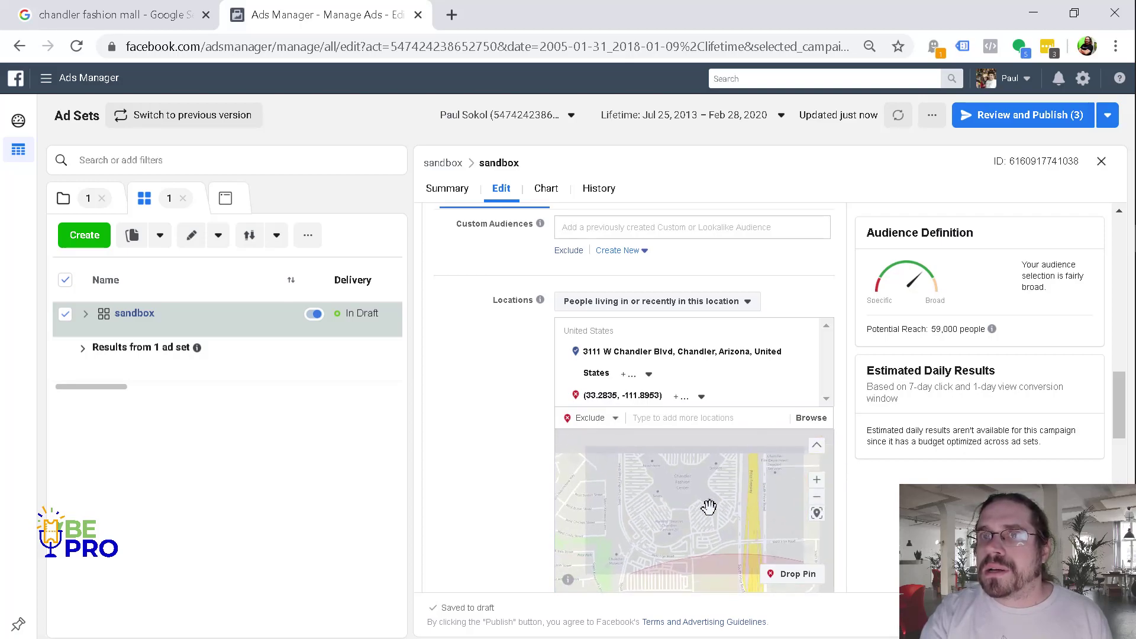
{"action": "left_click_drag", "start_coordinate": [664, 545], "coordinate": [699, 535]}
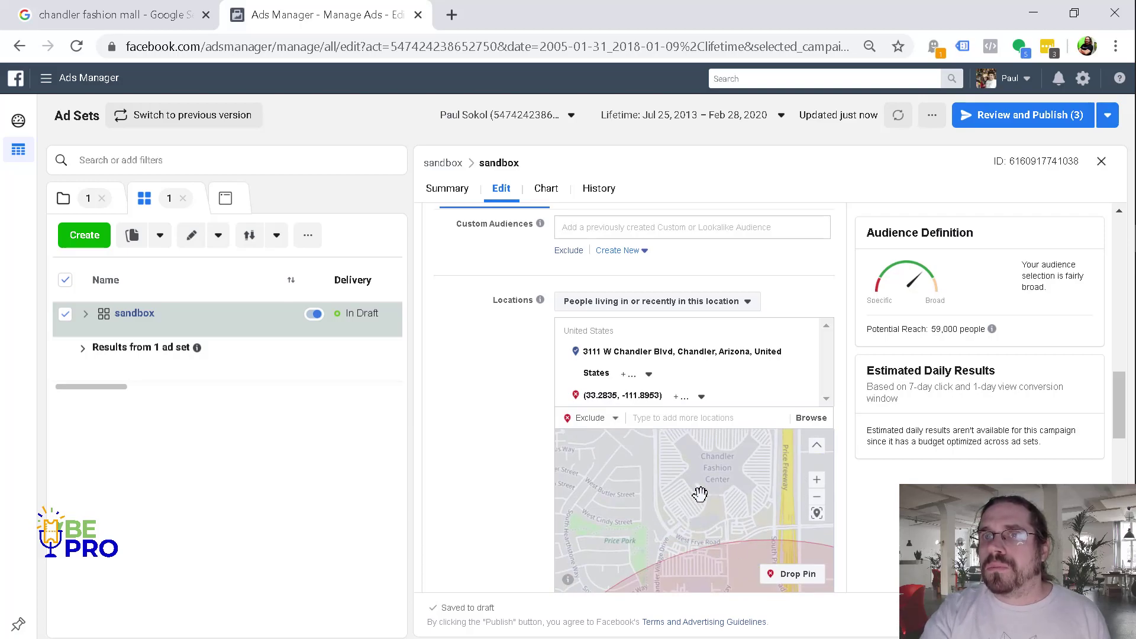
{"action": "left_click_drag", "start_coordinate": [697, 497], "coordinate": [709, 533]}
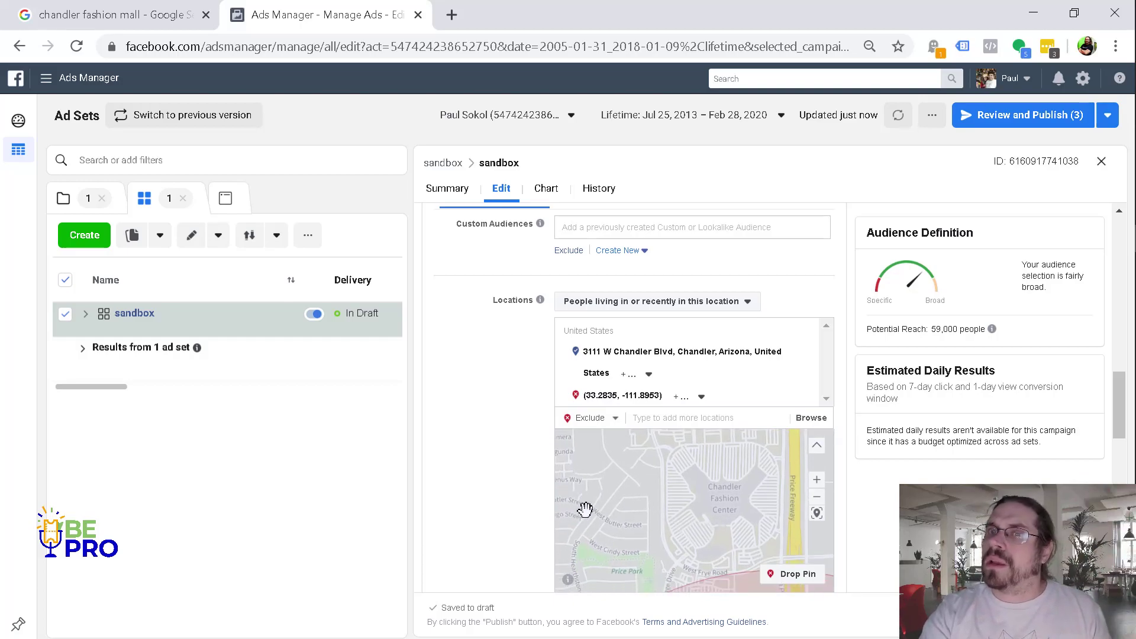
{"action": "left_click_drag", "start_coordinate": [605, 532], "coordinate": [785, 502]}
Step: Drop a second 1-mile exclude pin west of the mall at 33.3026, -111.9203
{"action": "left_click_drag", "start_coordinate": [584, 495], "coordinate": [760, 546]}
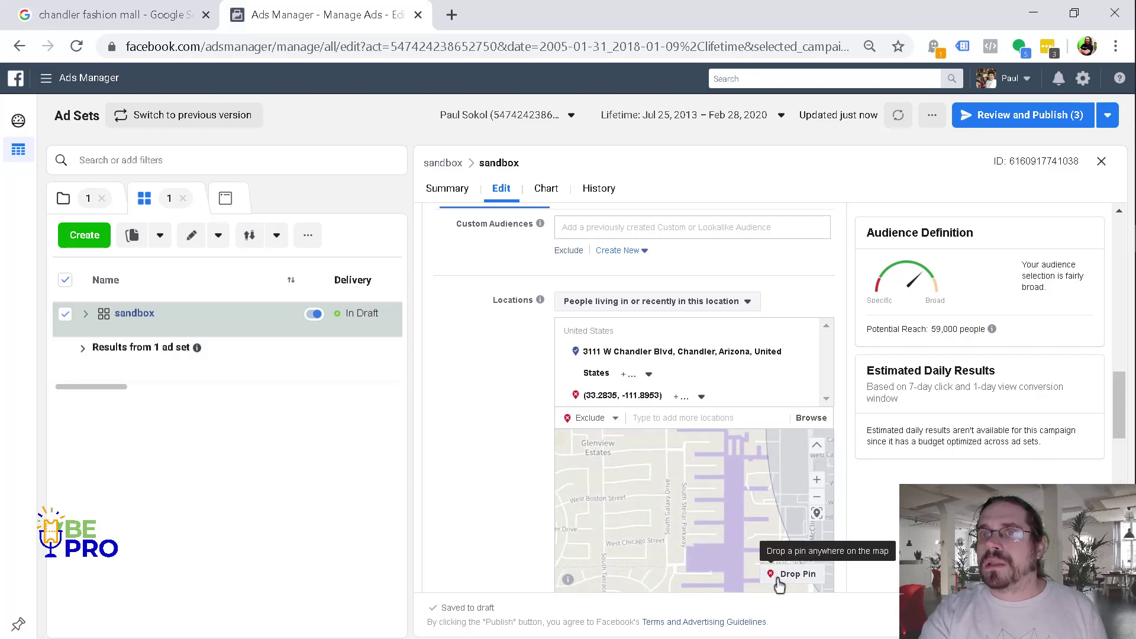
{"action": "left_click", "coordinate": [772, 574]}
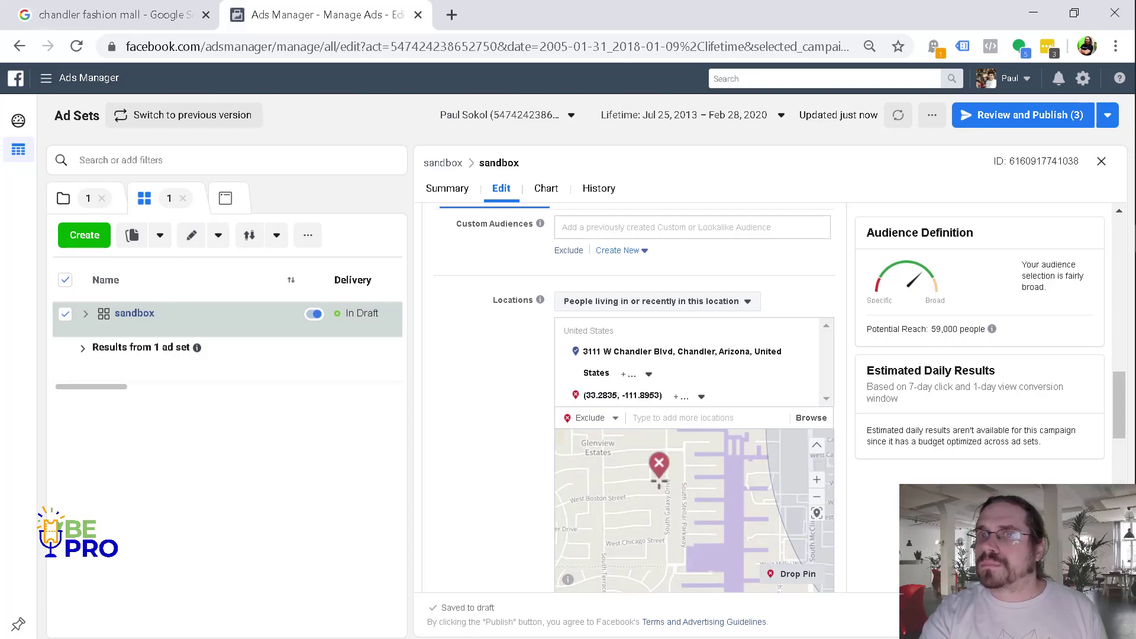
{"action": "left_click", "coordinate": [656, 479]}
{"action": "left_click", "coordinate": [690, 419]}
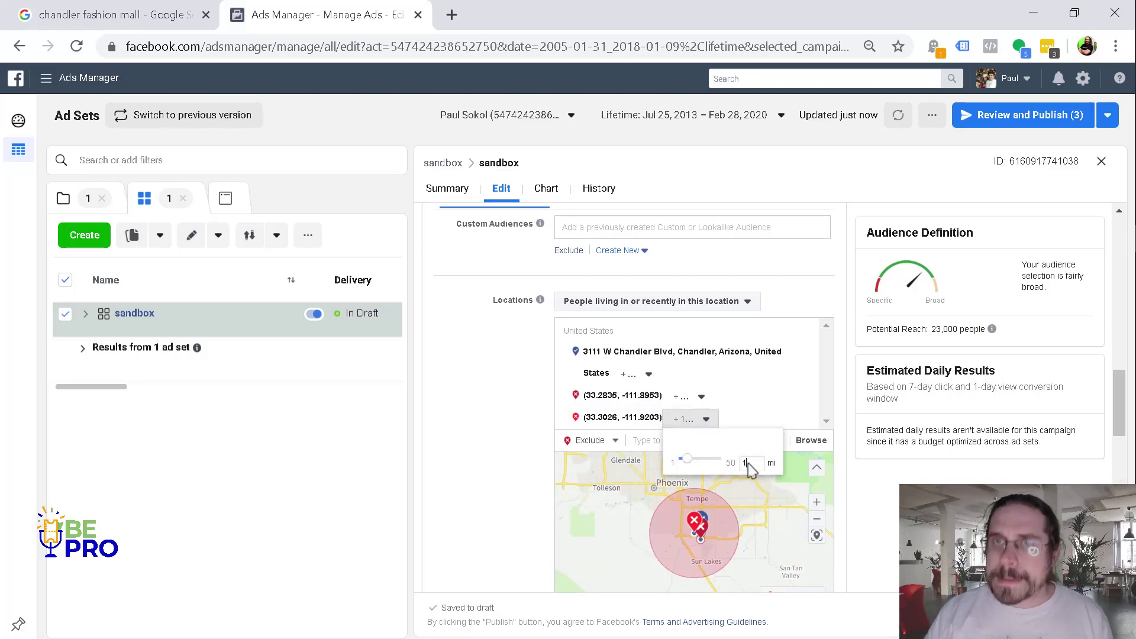
{"action": "key", "text": "Return"}
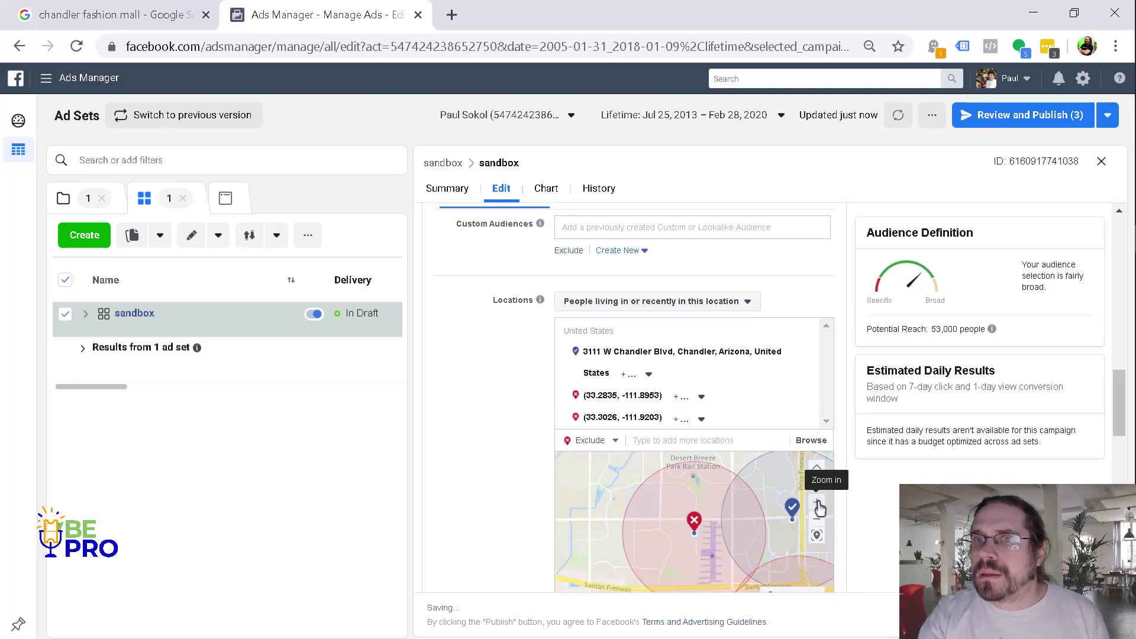
{"action": "left_click", "coordinate": [818, 508]}
{"action": "scroll", "coordinate": [738, 539], "scroll_direction": "down", "scroll_amount": 1}
{"action": "left_click_drag", "start_coordinate": [657, 550], "coordinate": [551, 550]}
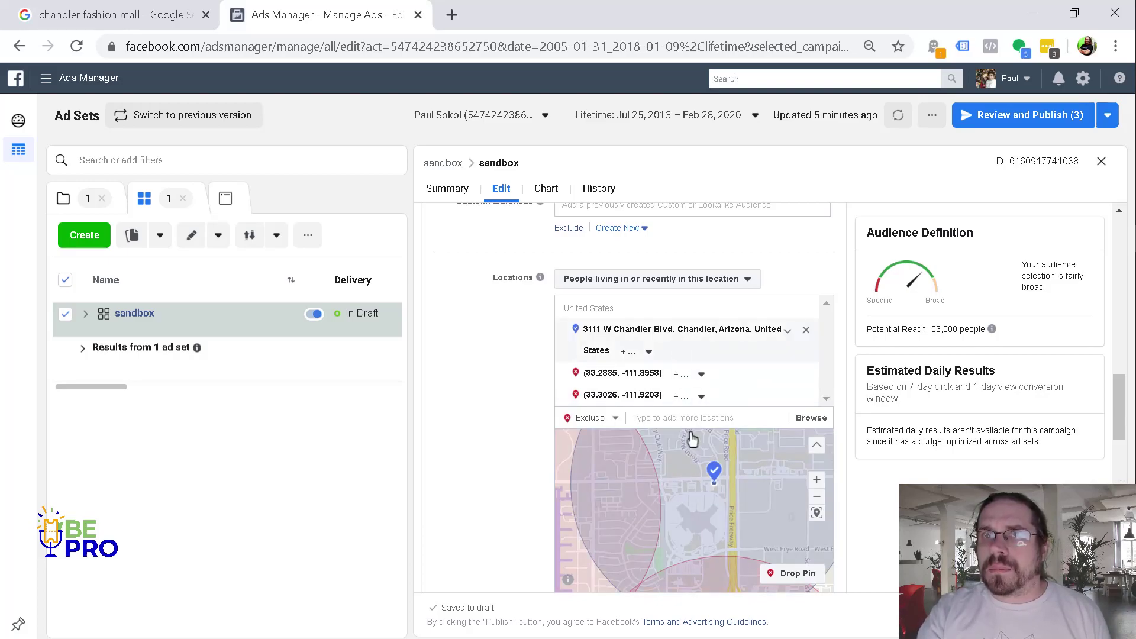
Step: Add a third 1-mile exclude pin east of the mall at 33.3028, -111.8758, reaching 48,000
{"action": "left_click_drag", "start_coordinate": [765, 518], "coordinate": [647, 477]}
{"action": "scroll", "coordinate": [647, 477], "scroll_direction": "up", "scroll_amount": 1}
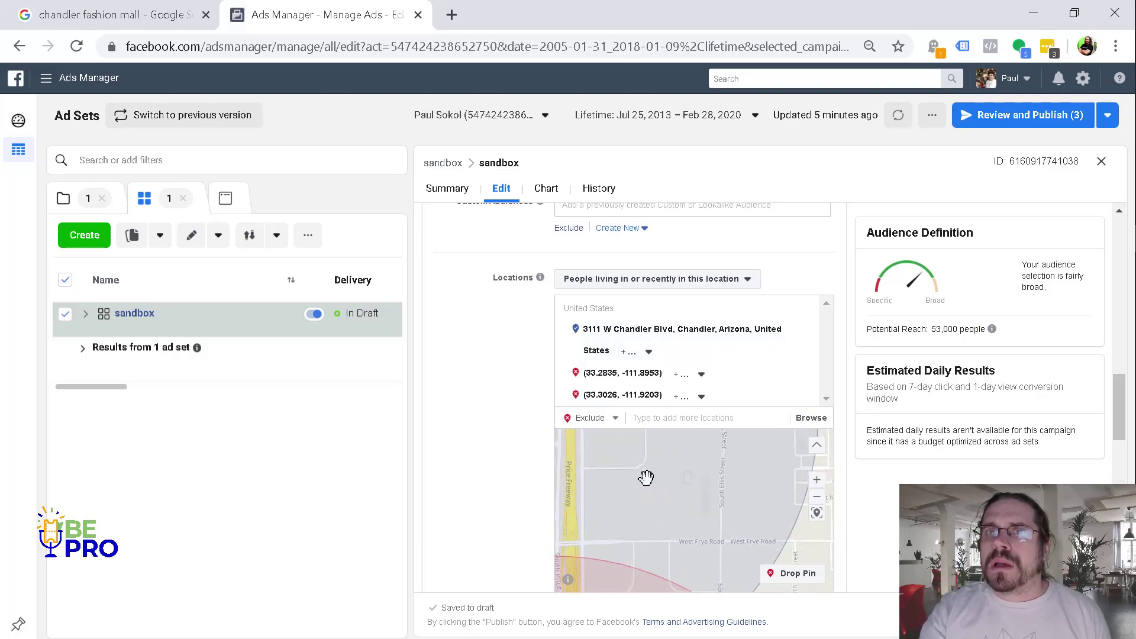
{"action": "left_click", "coordinate": [815, 500]}
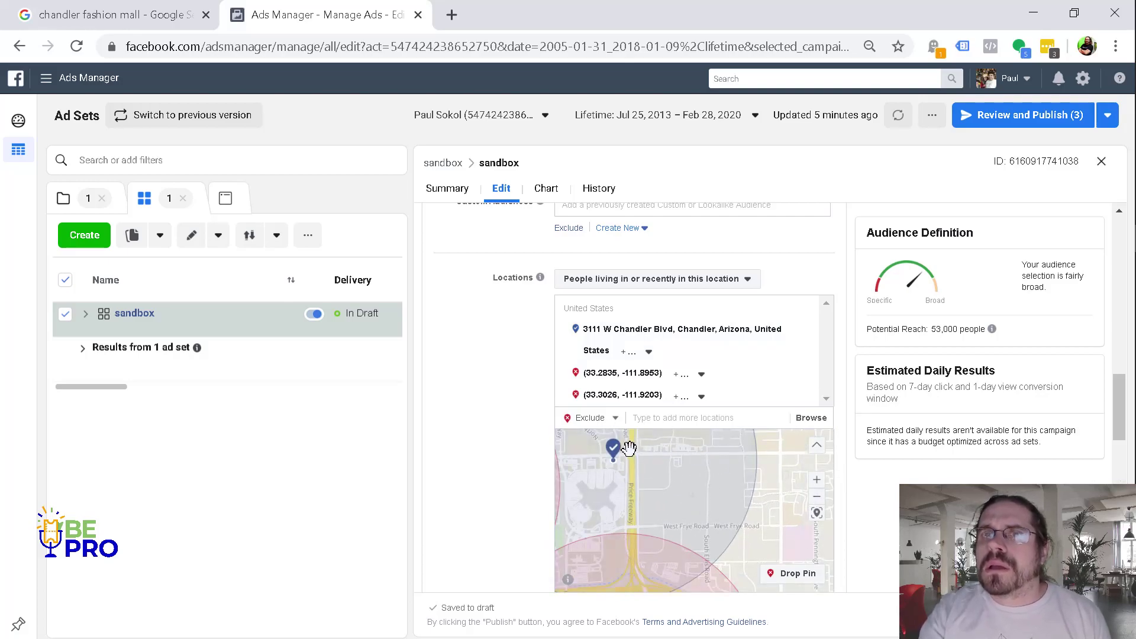
{"action": "left_click", "coordinate": [796, 573]}
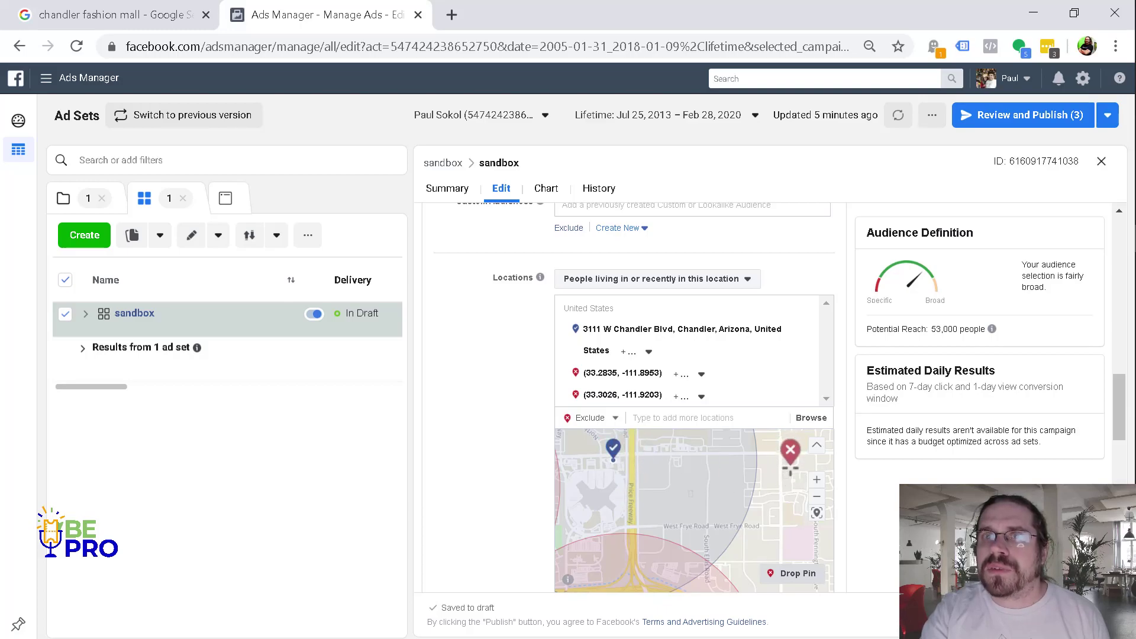
{"action": "left_click", "coordinate": [784, 485]}
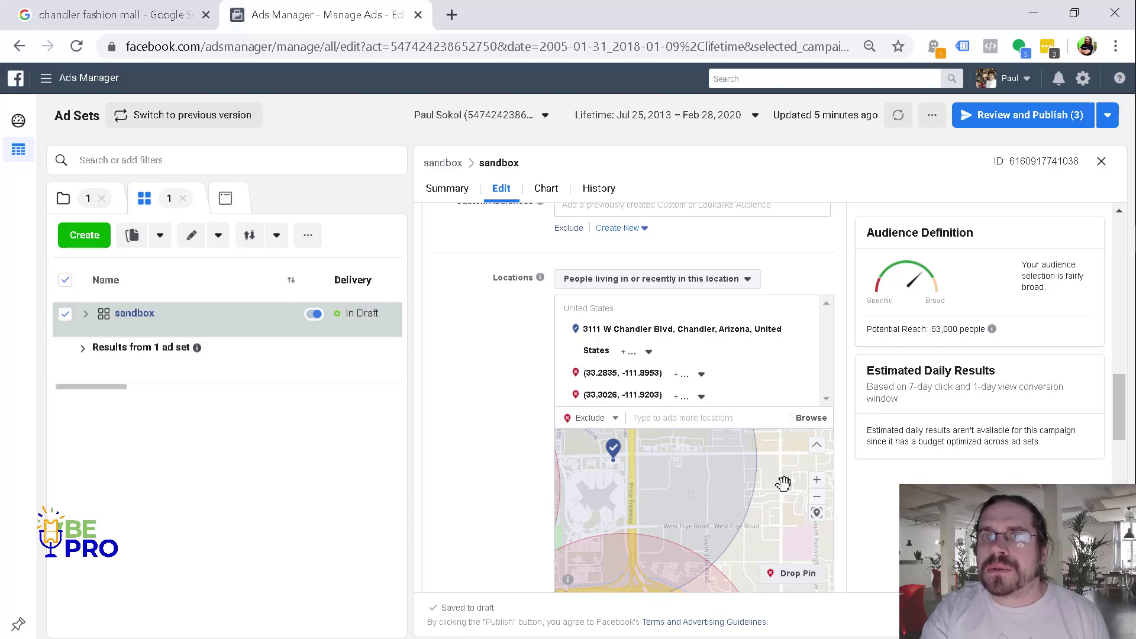
{"action": "left_click", "coordinate": [706, 420]}
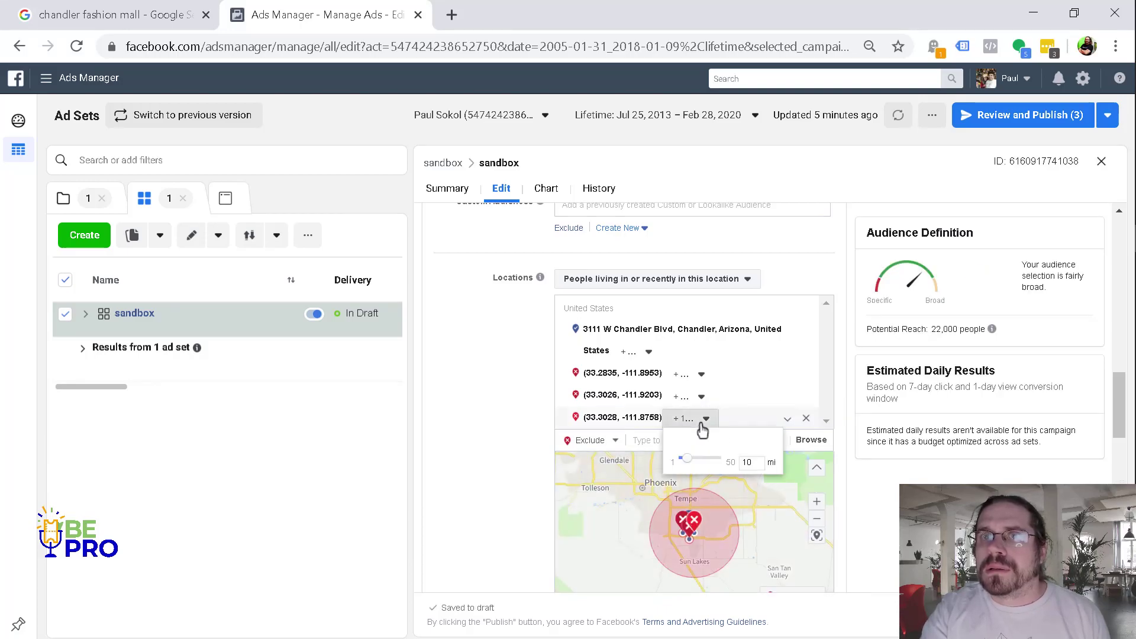
{"action": "type", "text": "1"}
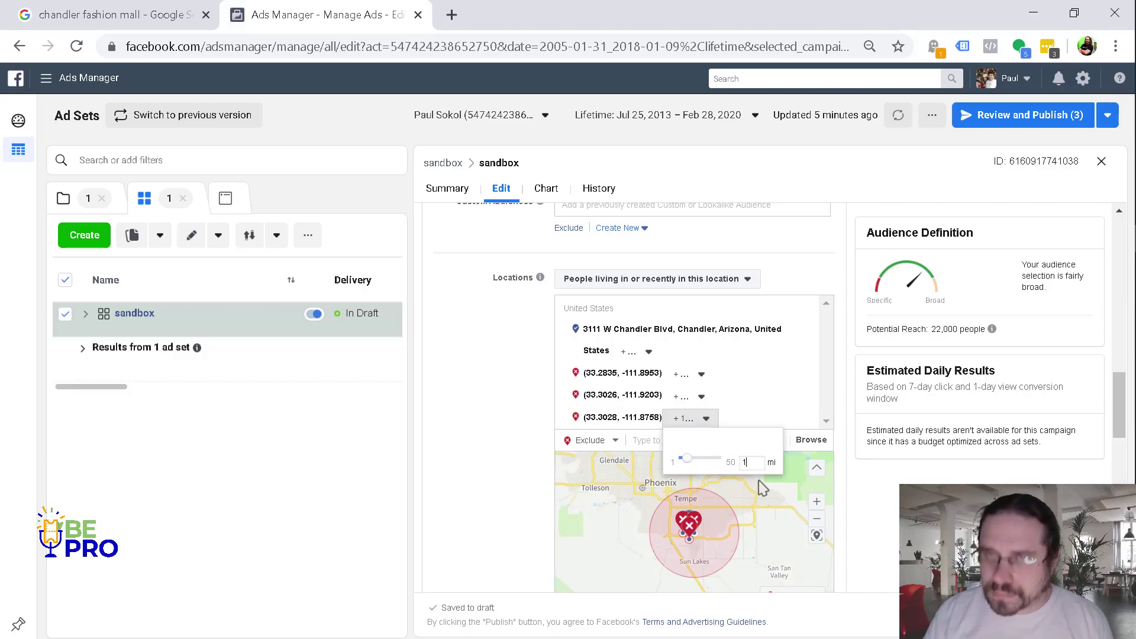
{"action": "left_click", "coordinate": [756, 477]}
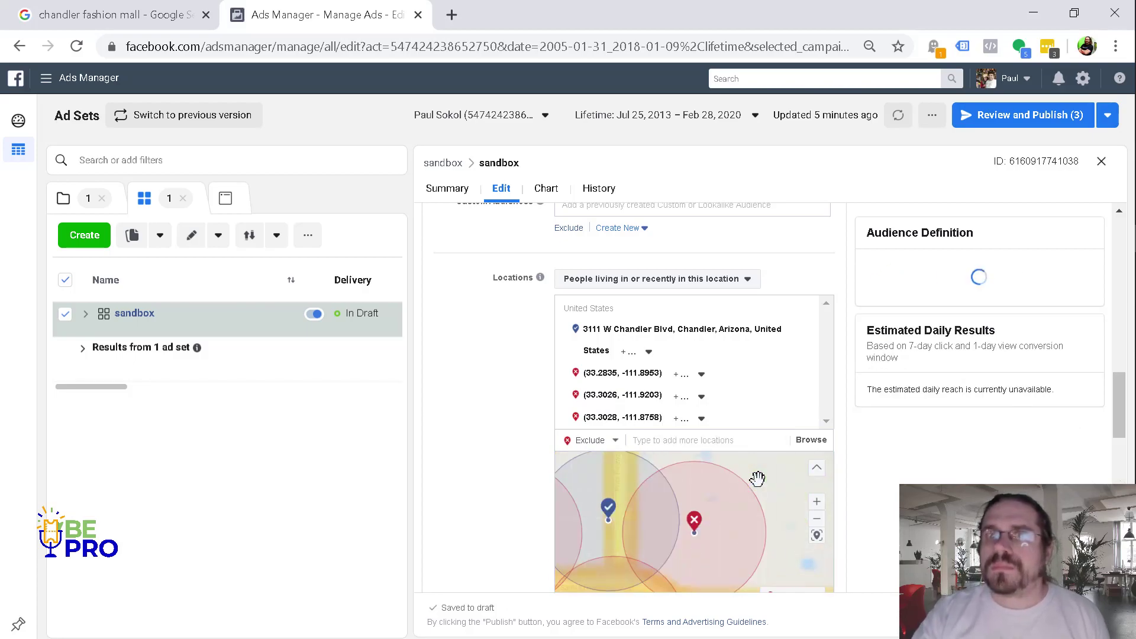
{"action": "left_click", "coordinate": [817, 501]}
{"action": "scroll", "coordinate": [580, 524], "scroll_direction": "down", "scroll_amount": 1}
{"action": "left_click_drag", "start_coordinate": [651, 524], "coordinate": [763, 516]}
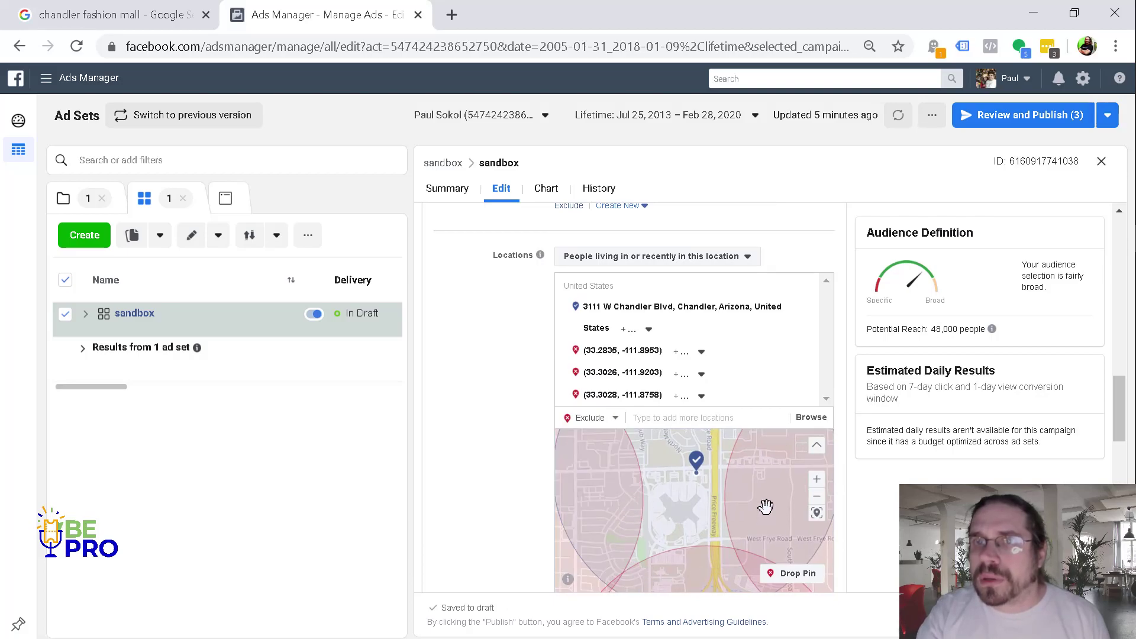
{"action": "left_click_drag", "start_coordinate": [679, 477], "coordinate": [685, 545]}
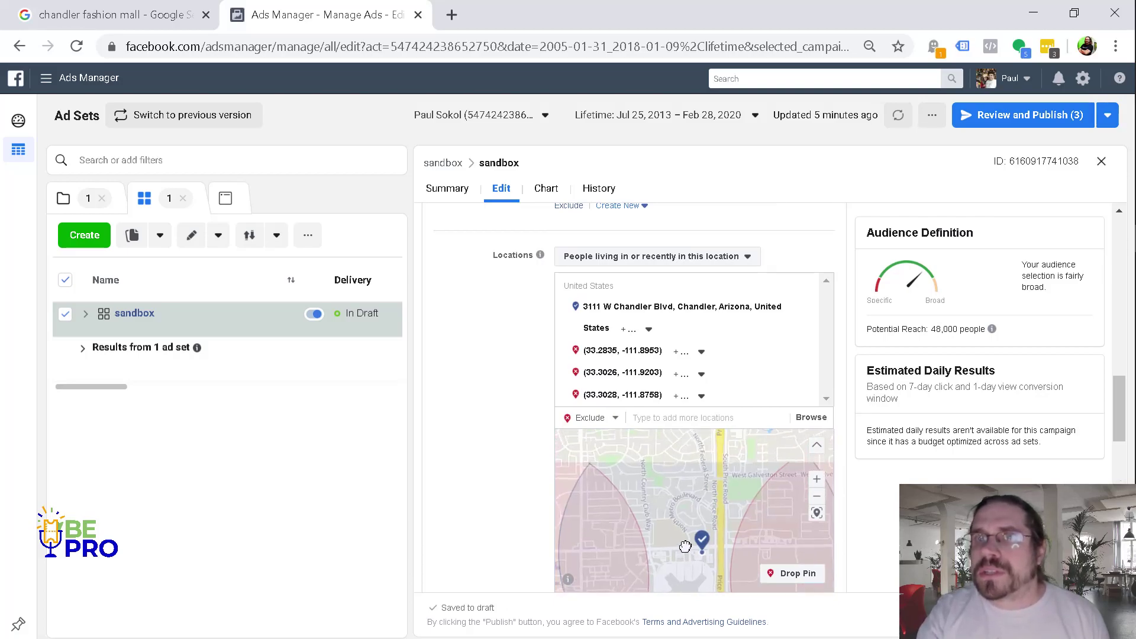
{"action": "scroll", "coordinate": [685, 532], "scroll_direction": "up", "scroll_amount": 1}
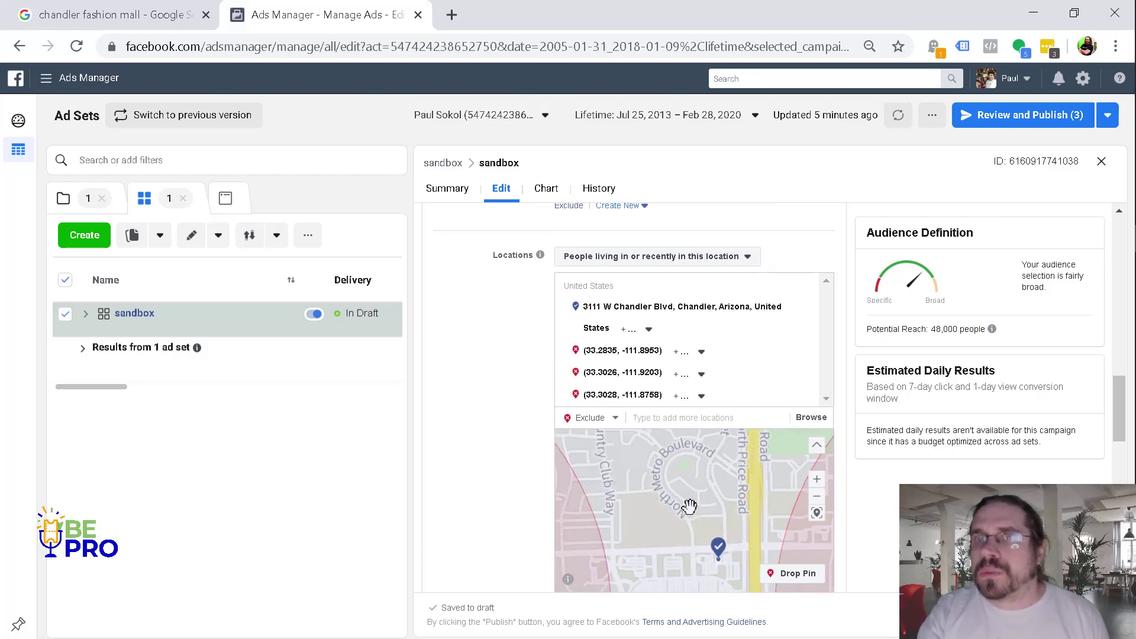
{"action": "left_click", "coordinate": [815, 496]}
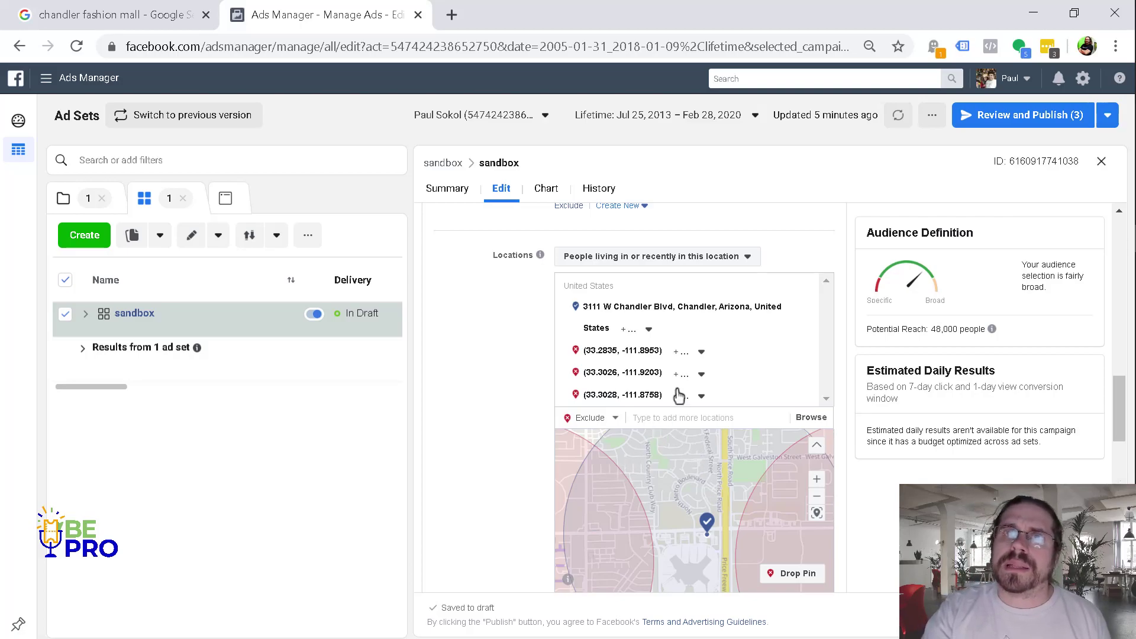
{"action": "left_click", "coordinate": [726, 263]}
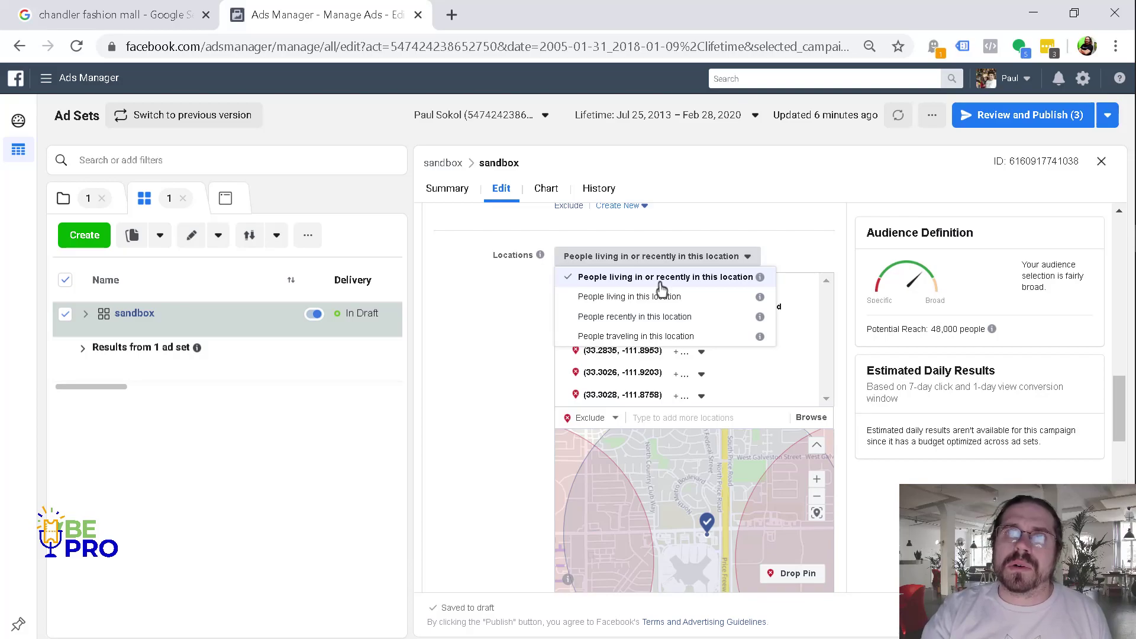
{"action": "left_click", "coordinate": [508, 373]}
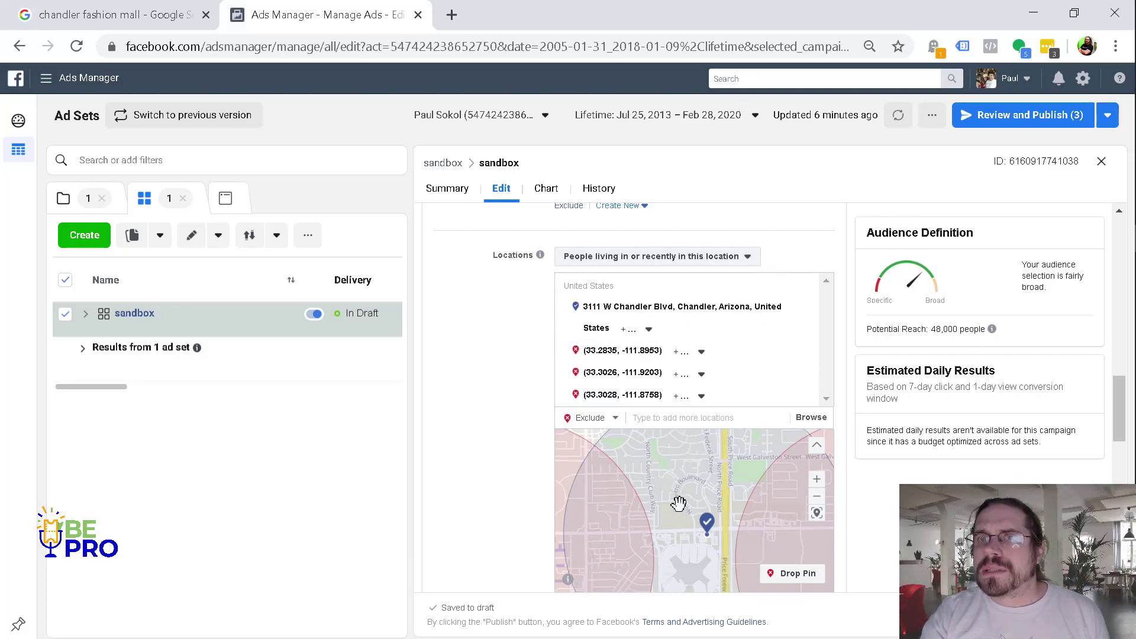
{"action": "left_click_drag", "start_coordinate": [679, 507], "coordinate": [663, 550]}
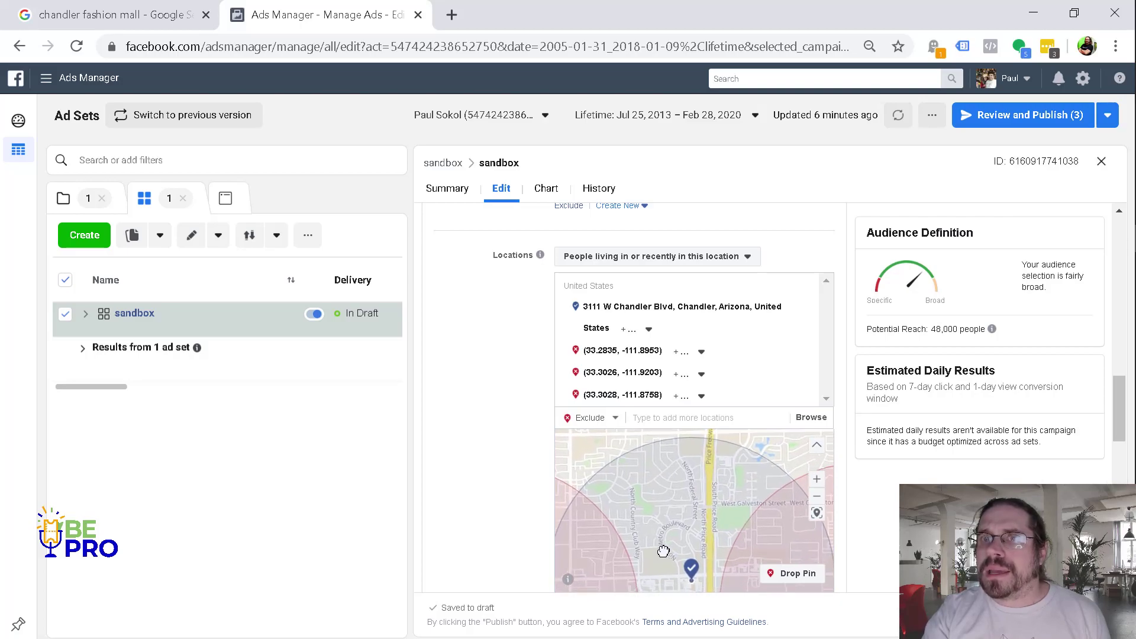
Step: Drop a fourth 1-mile exclude pin north of the mall at 33.3199, -111.8969
{"action": "left_click", "coordinate": [778, 579]}
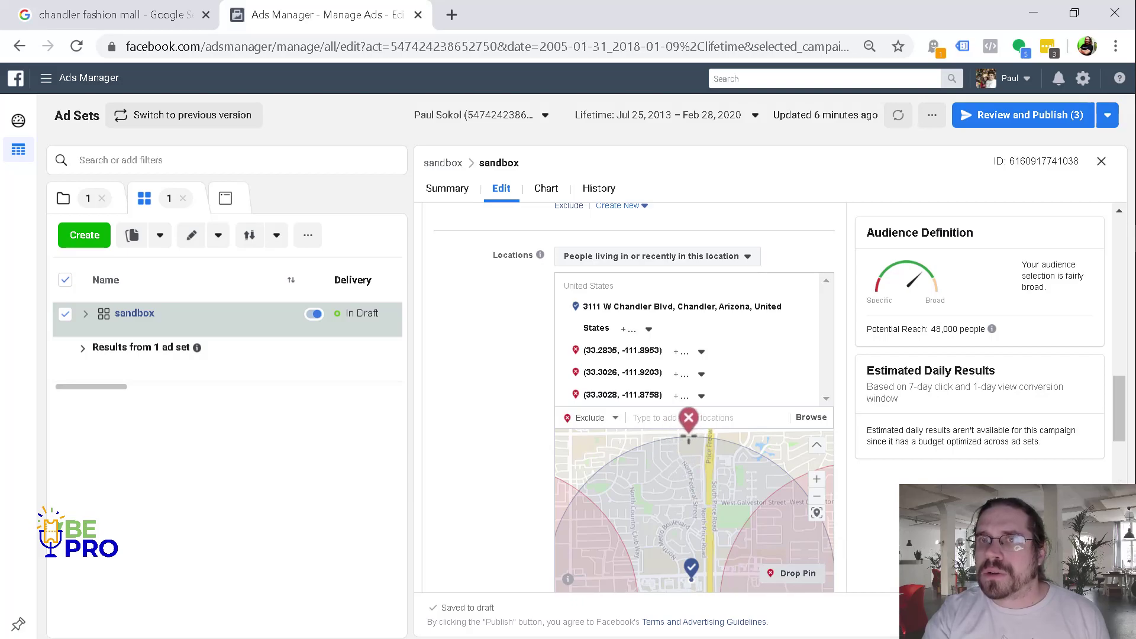
{"action": "left_click", "coordinate": [686, 437]}
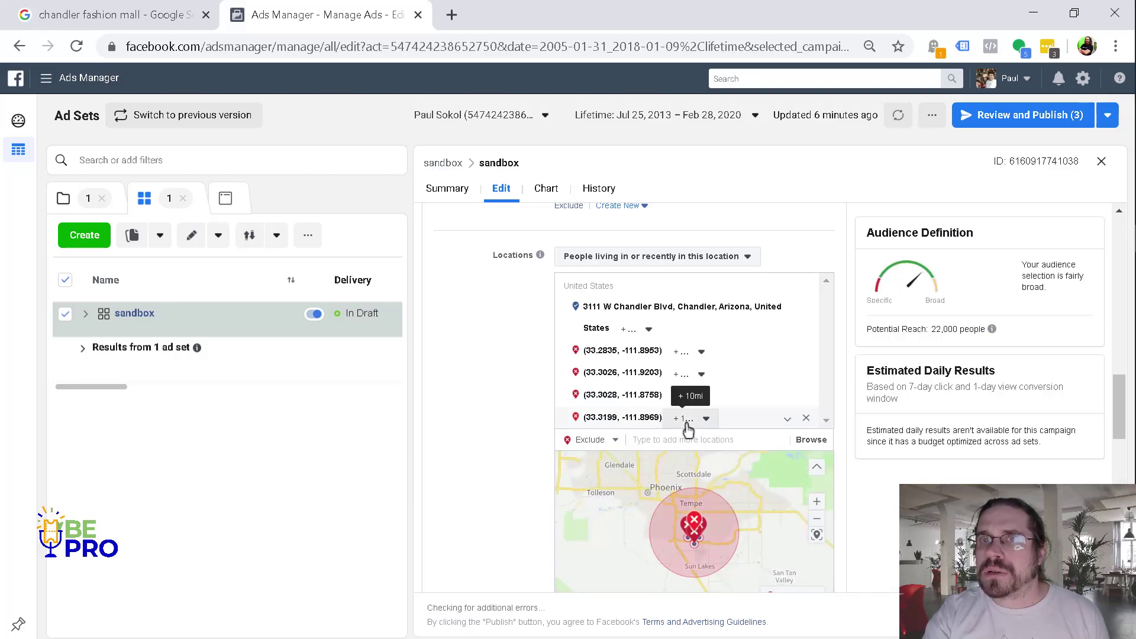
{"action": "left_click", "coordinate": [688, 418]}
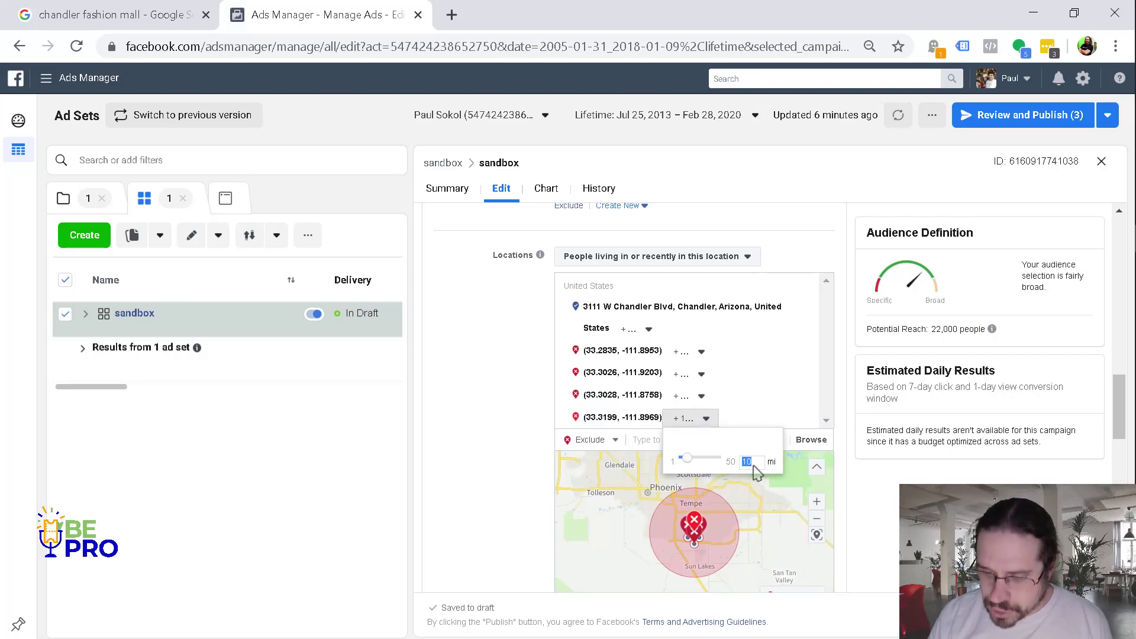
{"action": "key", "text": "Return"}
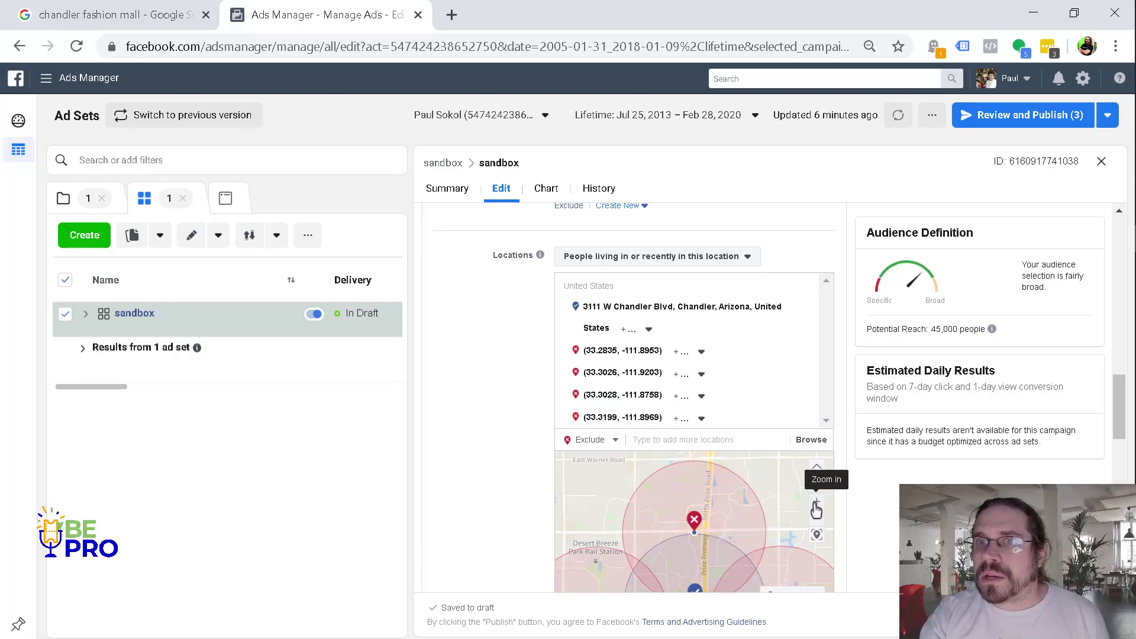
{"action": "left_click", "coordinate": [817, 501]}
{"action": "scroll", "coordinate": [683, 562], "scroll_direction": "down", "scroll_amount": 2}
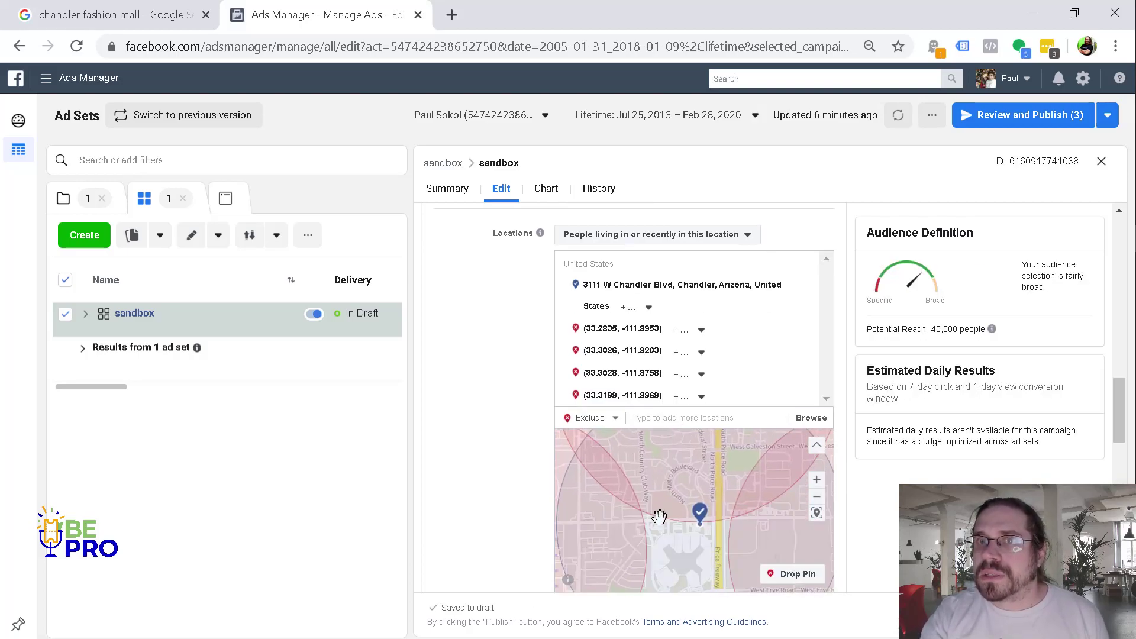
{"action": "left_click_drag", "start_coordinate": [667, 550], "coordinate": [680, 490]}
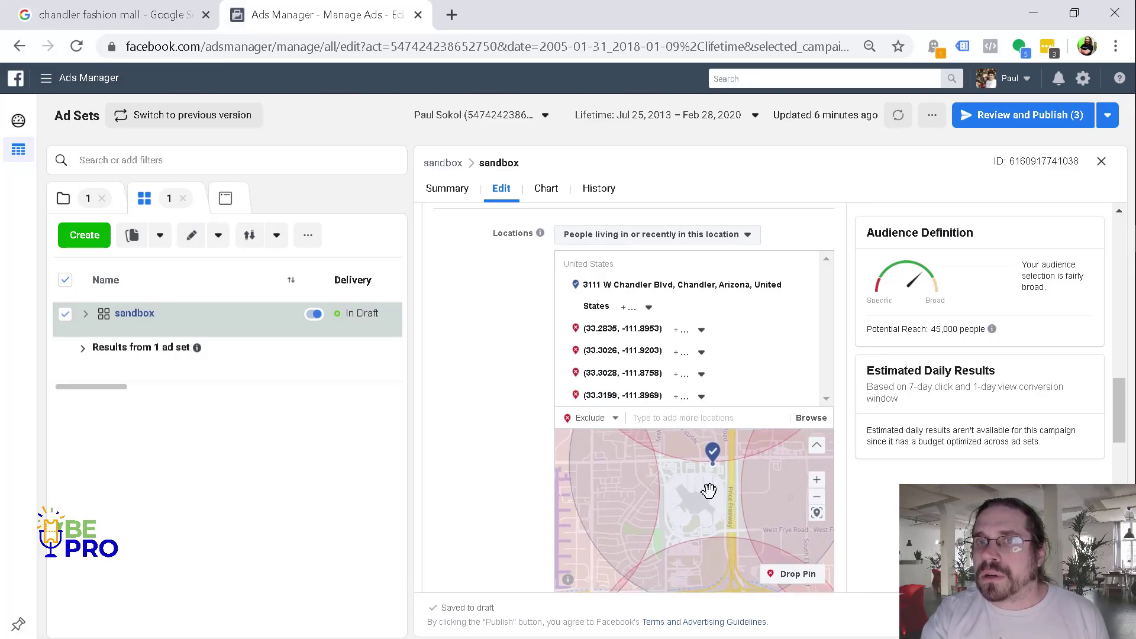
{"action": "scroll", "coordinate": [698, 494], "scroll_direction": "up", "scroll_amount": 3}
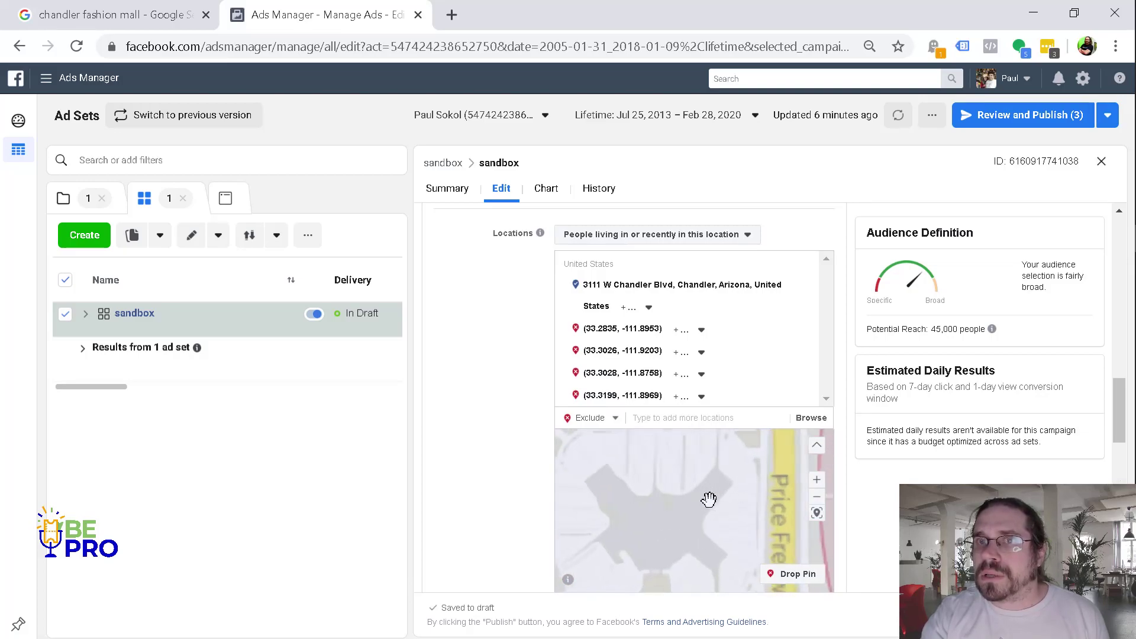
{"action": "left_click", "coordinate": [816, 497]}
{"action": "left_click_drag", "start_coordinate": [674, 540], "coordinate": [690, 504]}
{"action": "scroll", "coordinate": [686, 512], "scroll_direction": "up", "scroll_amount": 2}
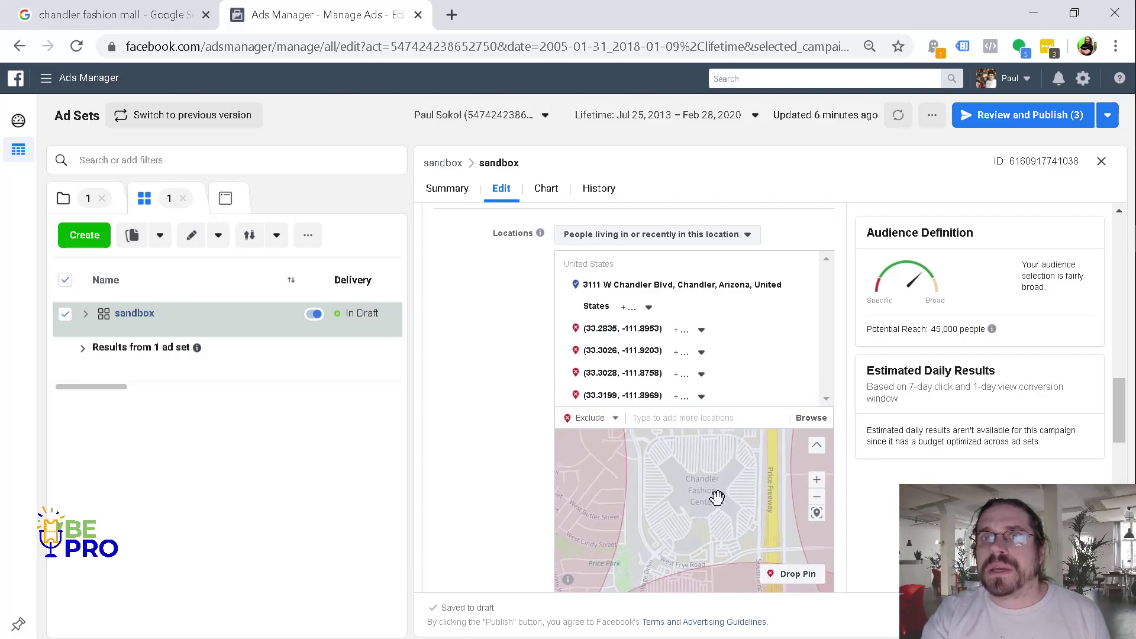
{"action": "left_click_drag", "start_coordinate": [717, 497], "coordinate": [715, 507]}
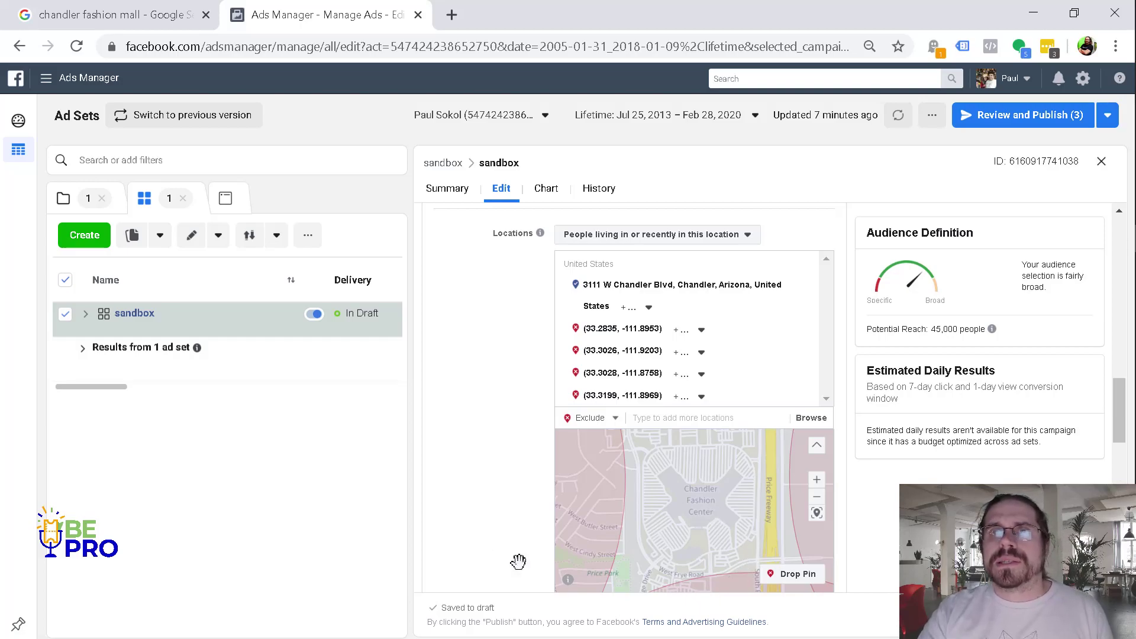
Step: Add the Small business owners behavior to Detailed Targeting, cutting reach below 1,000
{"action": "scroll", "coordinate": [507, 428], "scroll_direction": "down", "scroll_amount": 7}
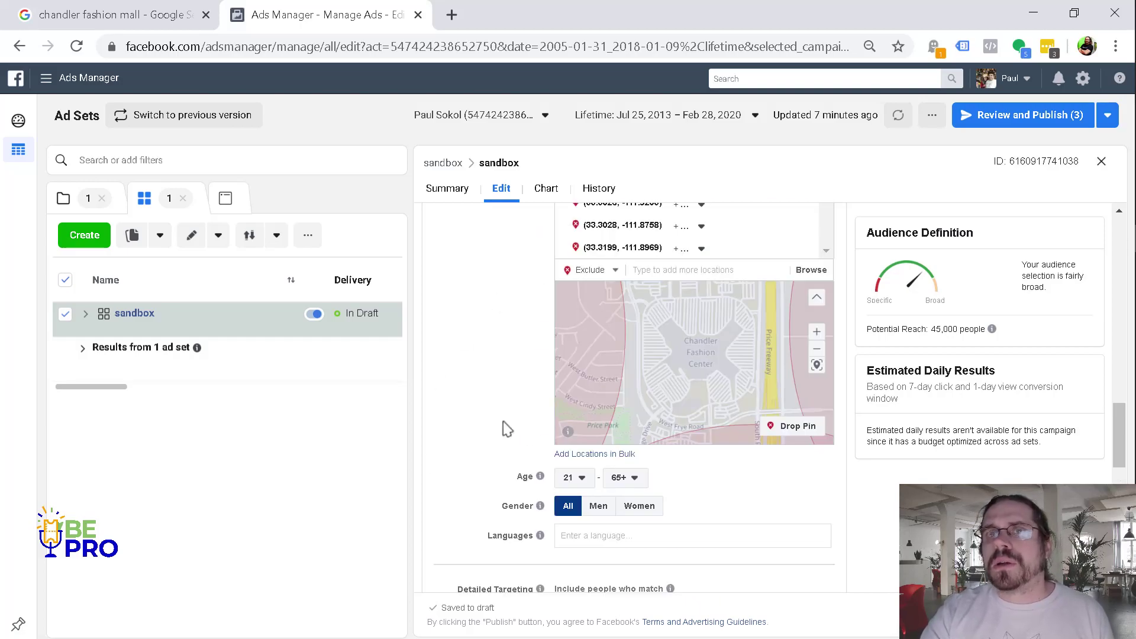
{"action": "scroll", "coordinate": [506, 428], "scroll_direction": "up", "scroll_amount": 3}
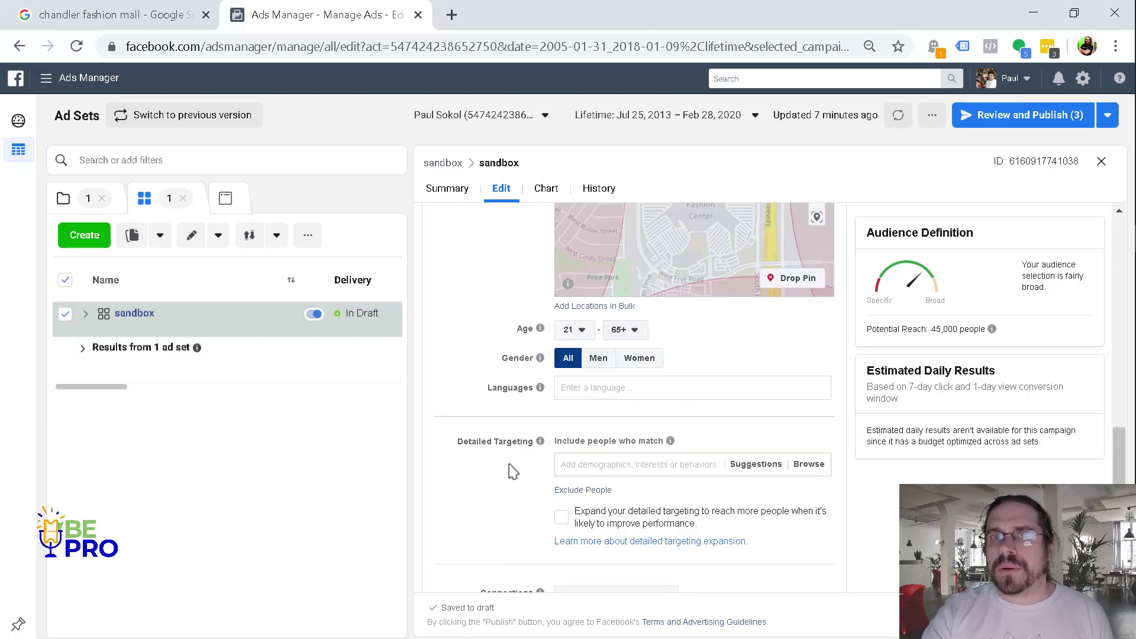
{"action": "scroll", "coordinate": [513, 471], "scroll_direction": "down", "scroll_amount": 3}
{"action": "scroll", "coordinate": [486, 434], "scroll_direction": "up", "scroll_amount": 3}
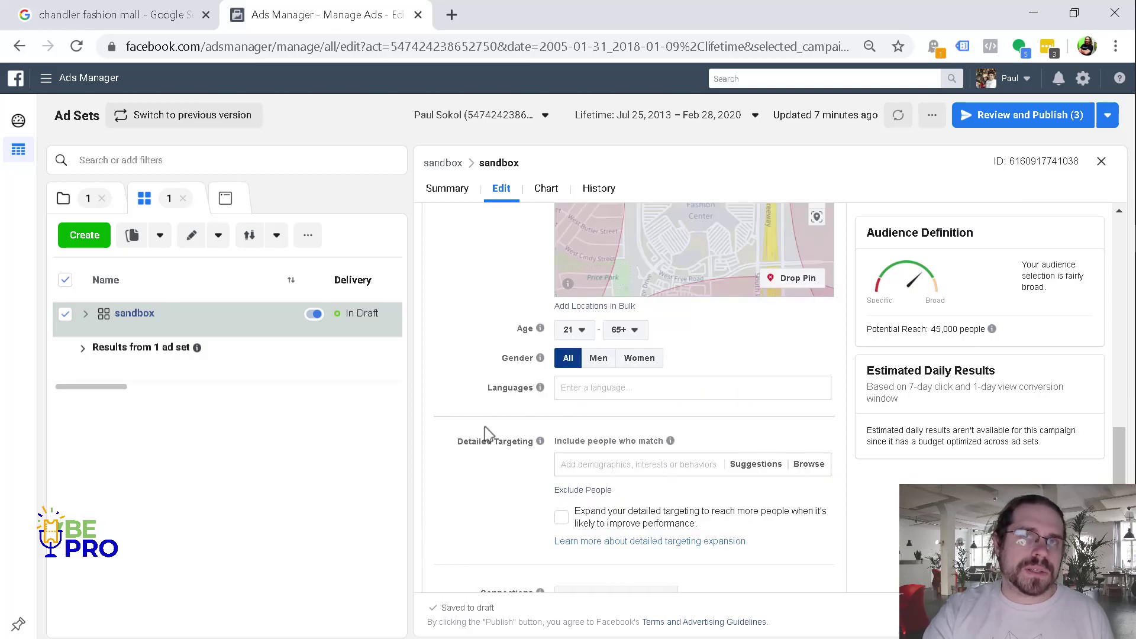
{"action": "scroll", "coordinate": [487, 434], "scroll_direction": "up", "scroll_amount": 3}
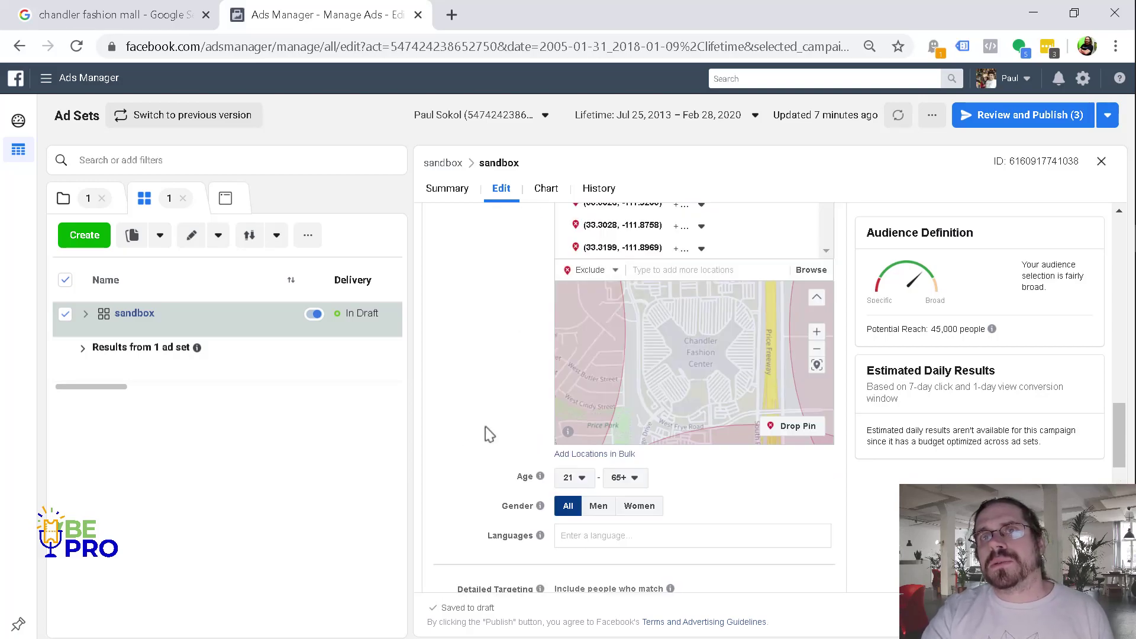
{"action": "scroll", "coordinate": [548, 419], "scroll_direction": "down", "scroll_amount": 3}
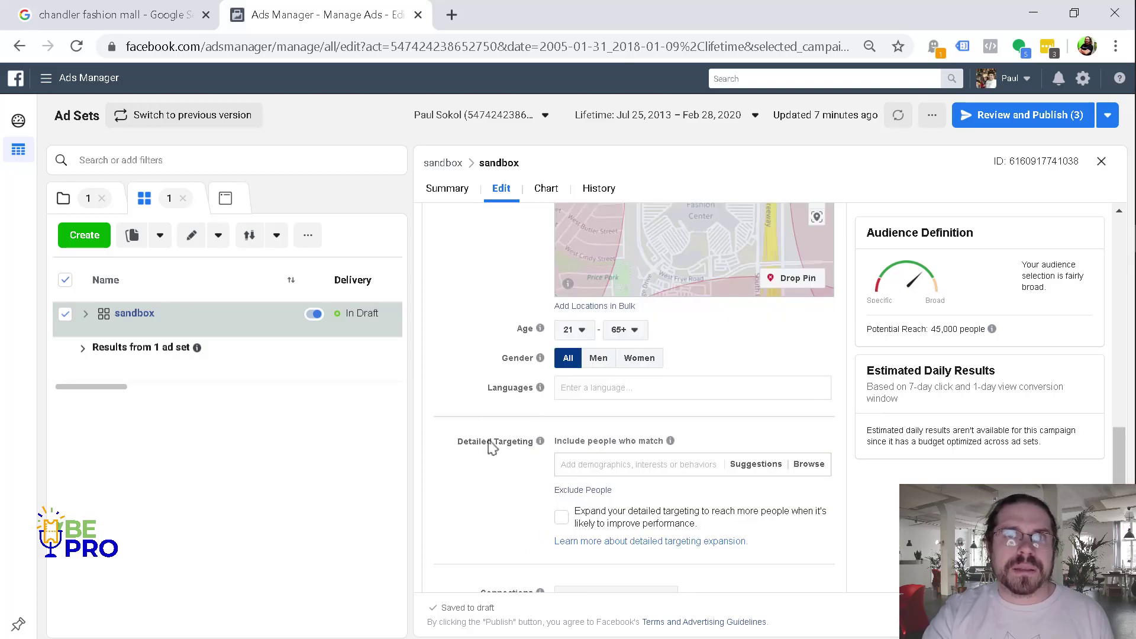
{"action": "left_click", "coordinate": [581, 468]}
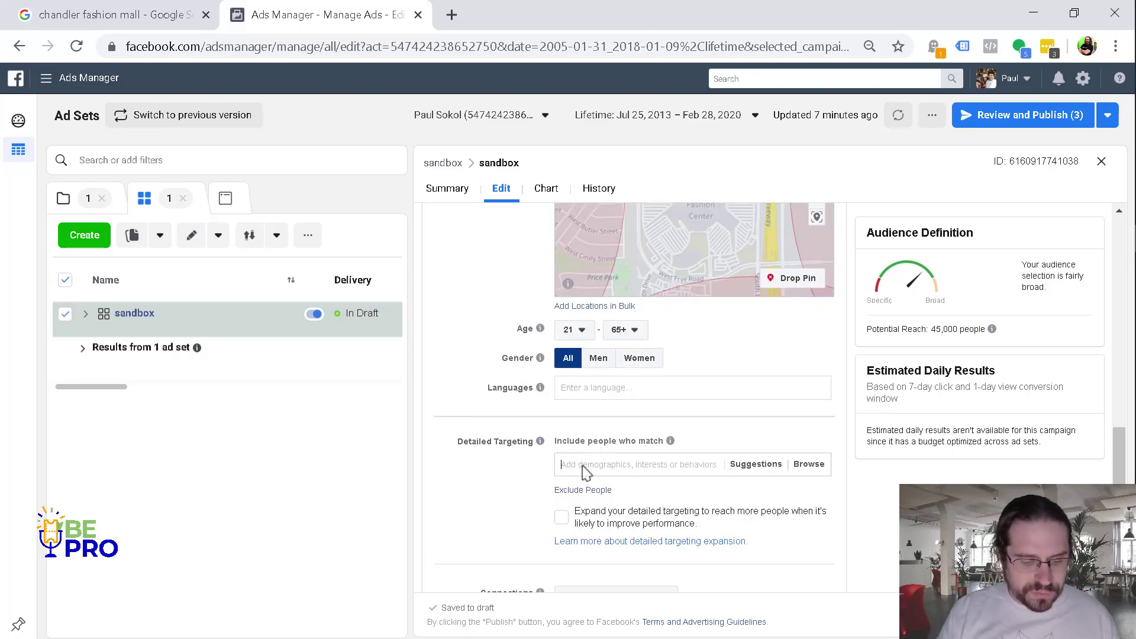
{"action": "type", "text": "small business owner"}
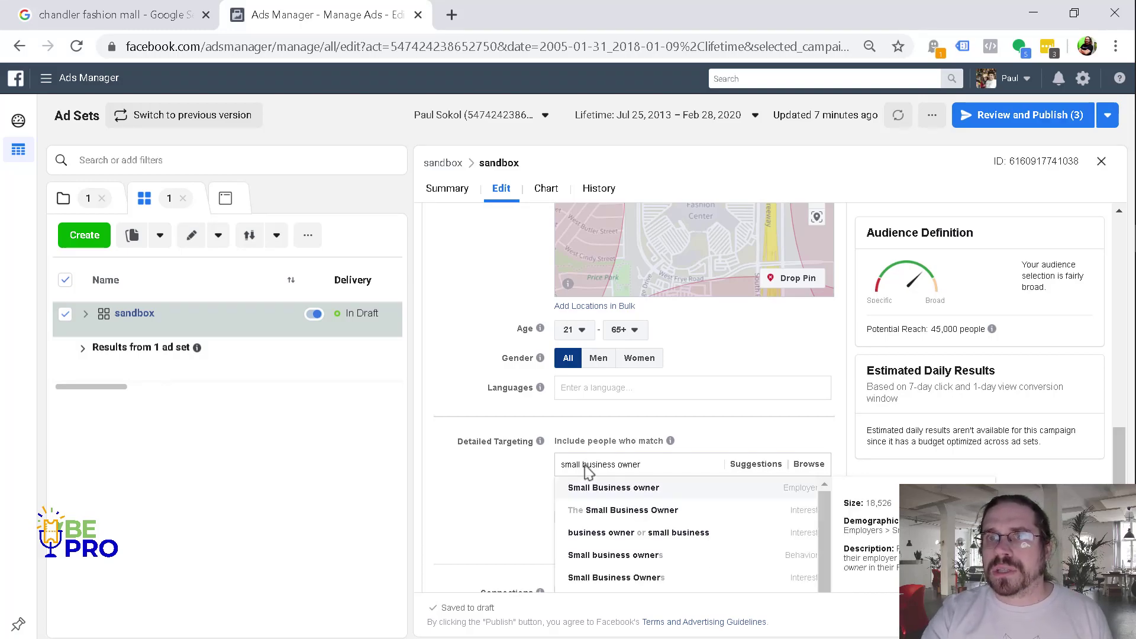
{"action": "left_click", "coordinate": [678, 567]}
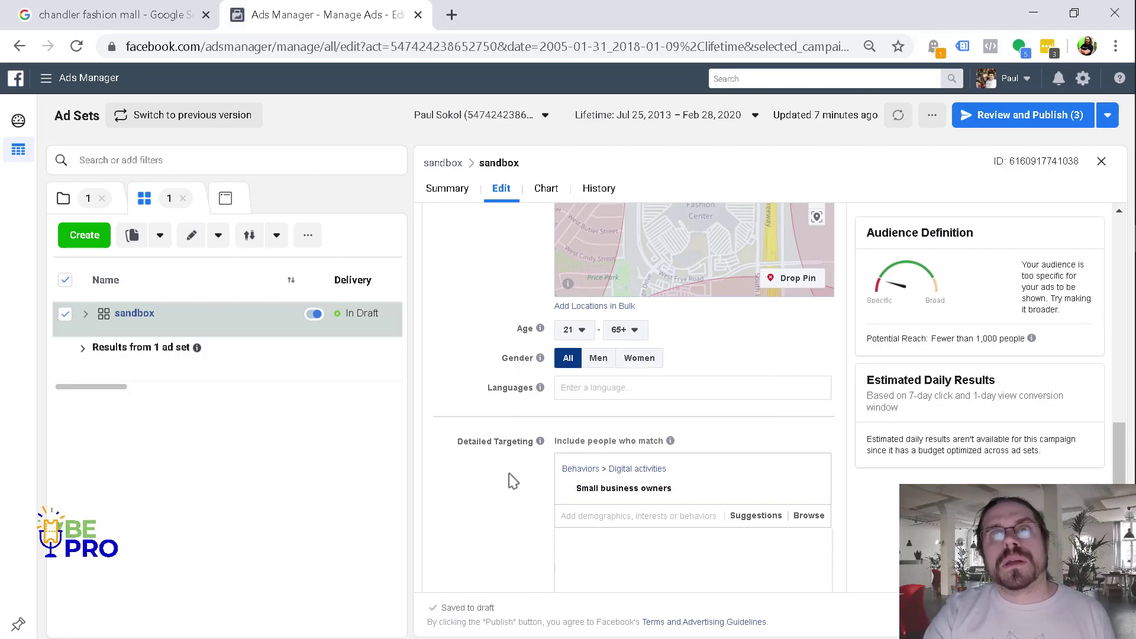
{"action": "scroll", "coordinate": [512, 480], "scroll_direction": "up", "scroll_amount": 3}
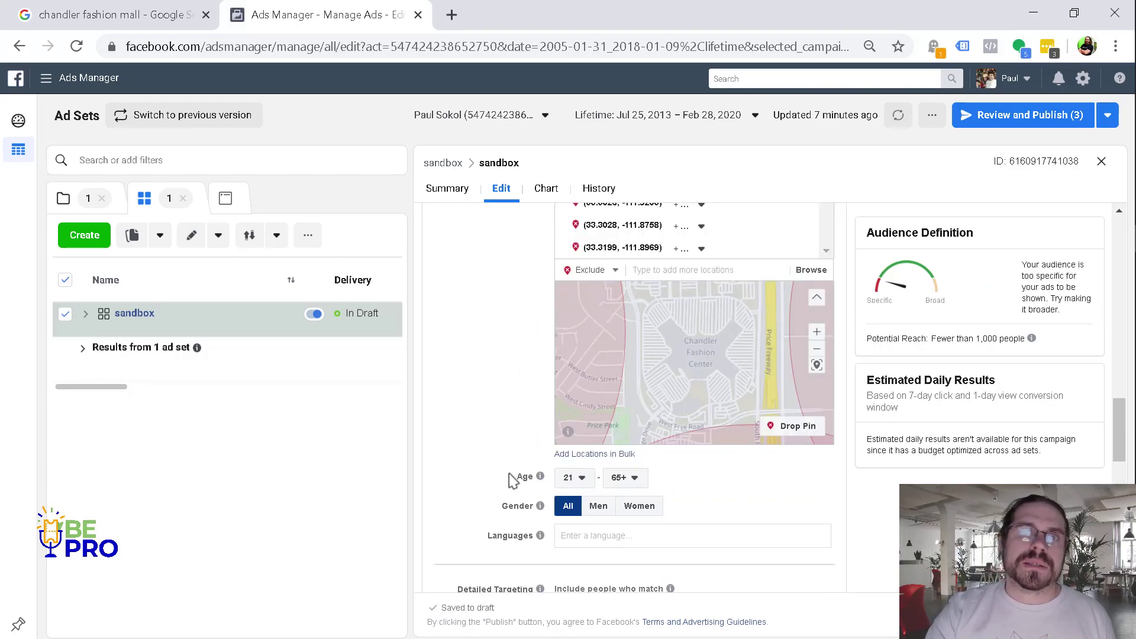